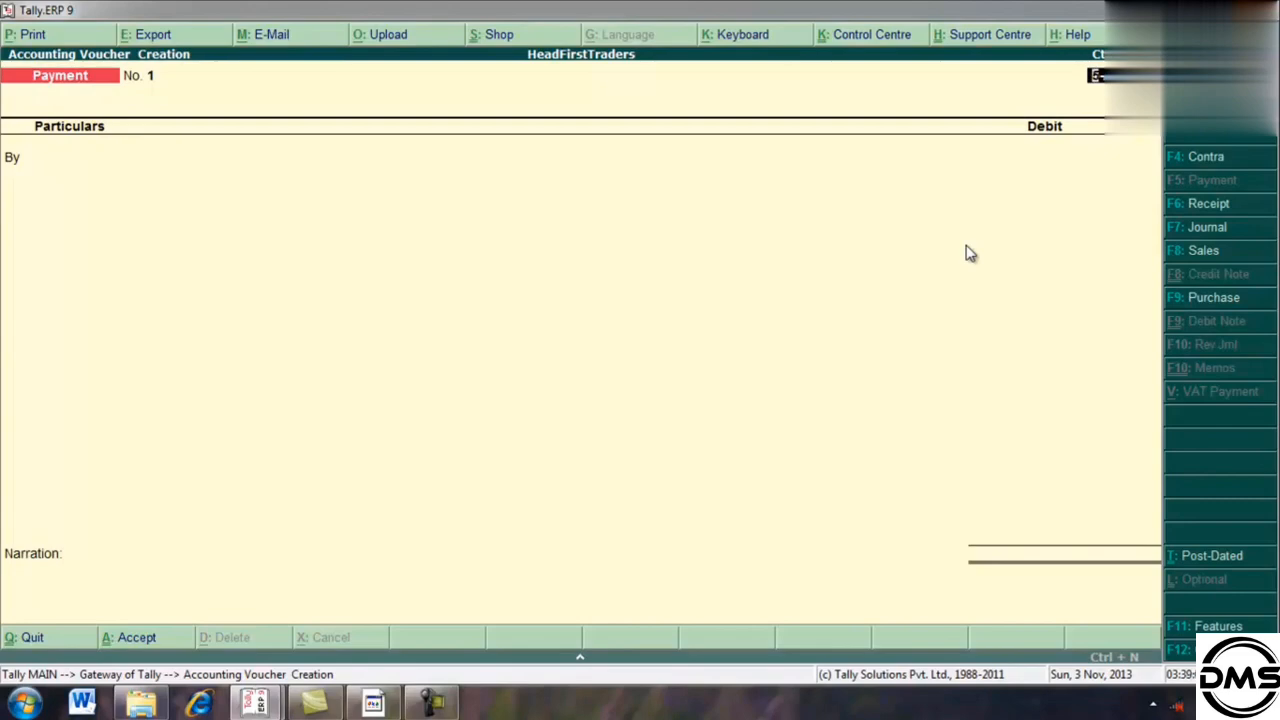
Step: Enable single entry mode for Pymt/Rcpt/Contra in the payment voucher configuration, keeping all other options as they are
click(1191, 655)
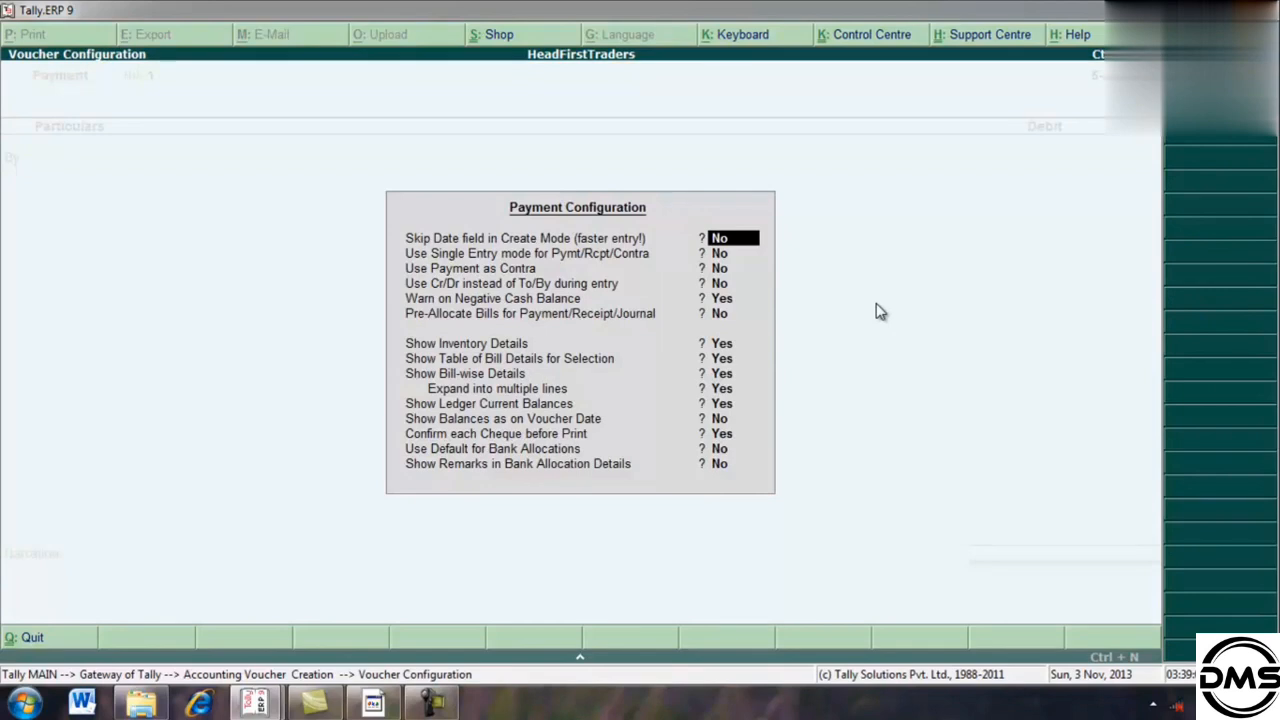
key(Return)
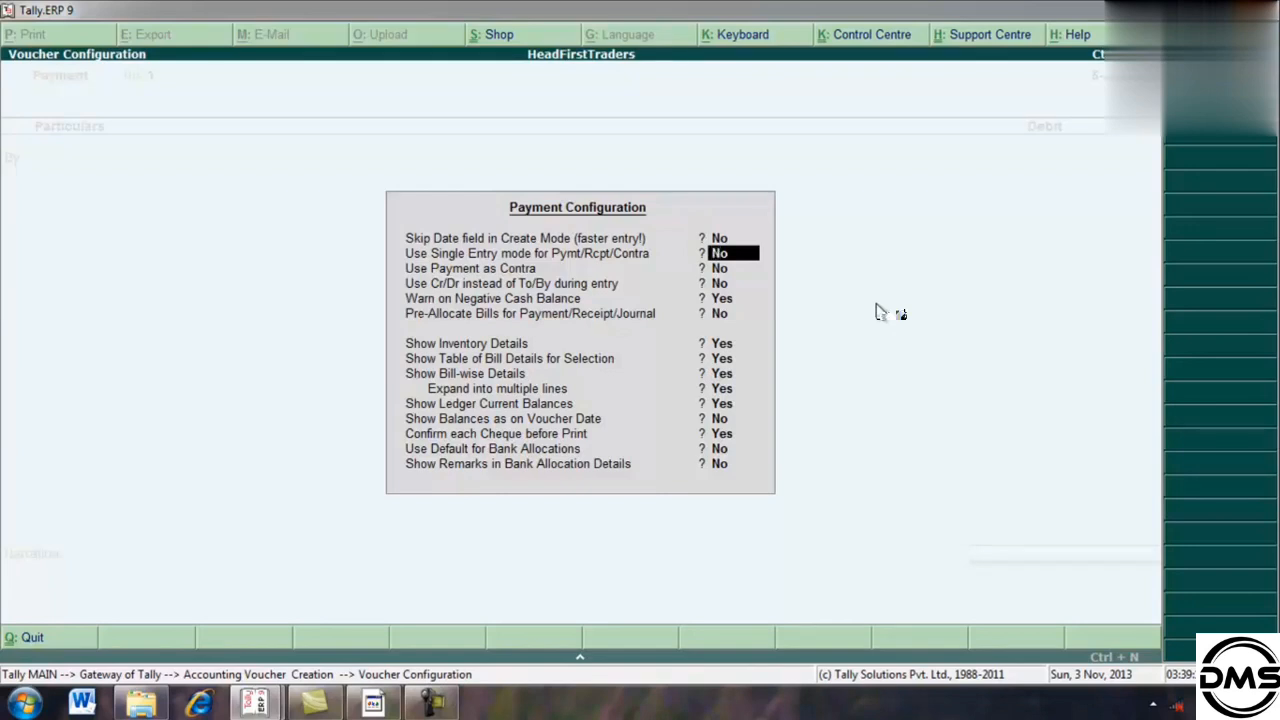
text(y)
key(Return)
key(Return)
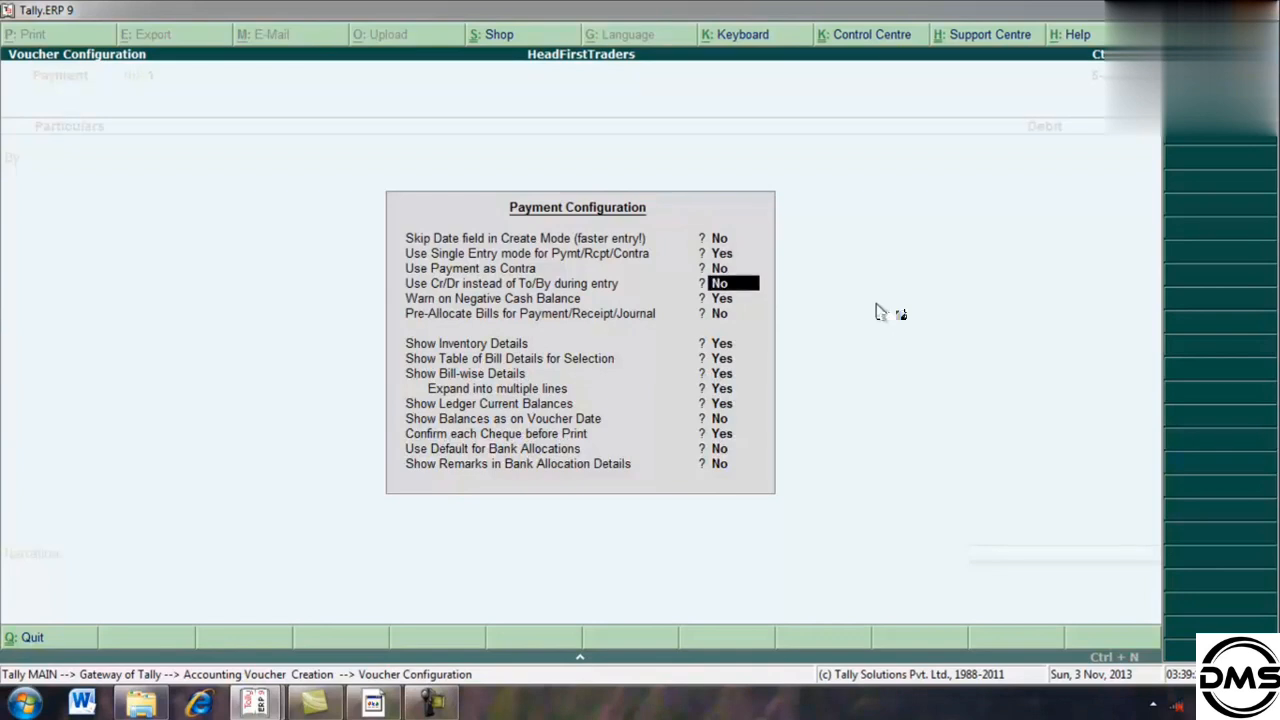
key(Return)
key(Return)
key(Return)
key(Return)
key(Return)
key(Return)
key(Return)
key(Return)
key(Return)
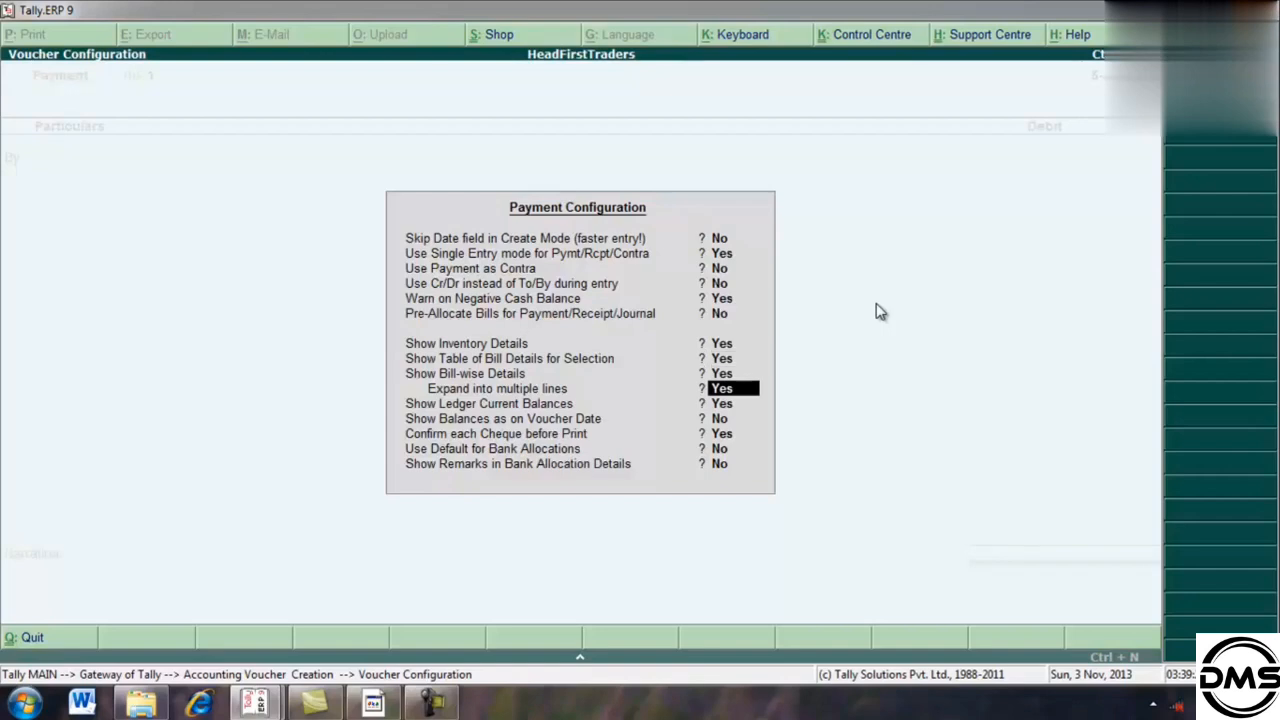
key(Return)
key(Return)
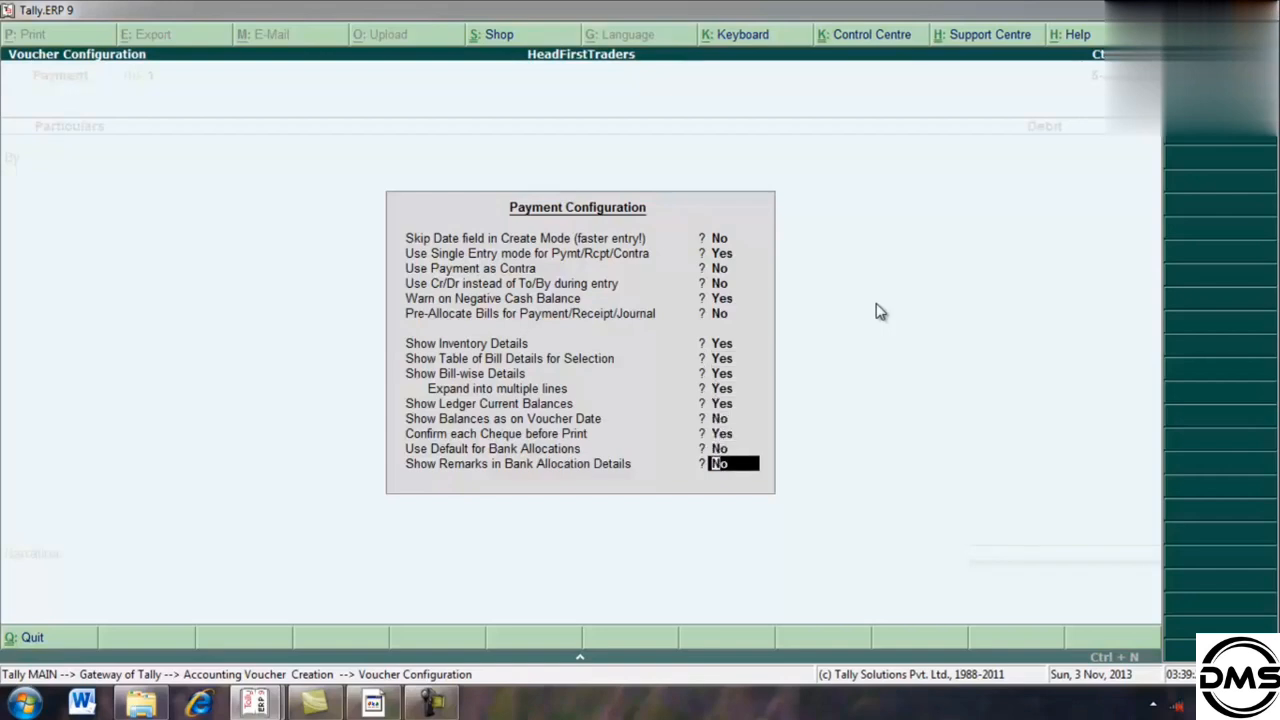
key(Return)
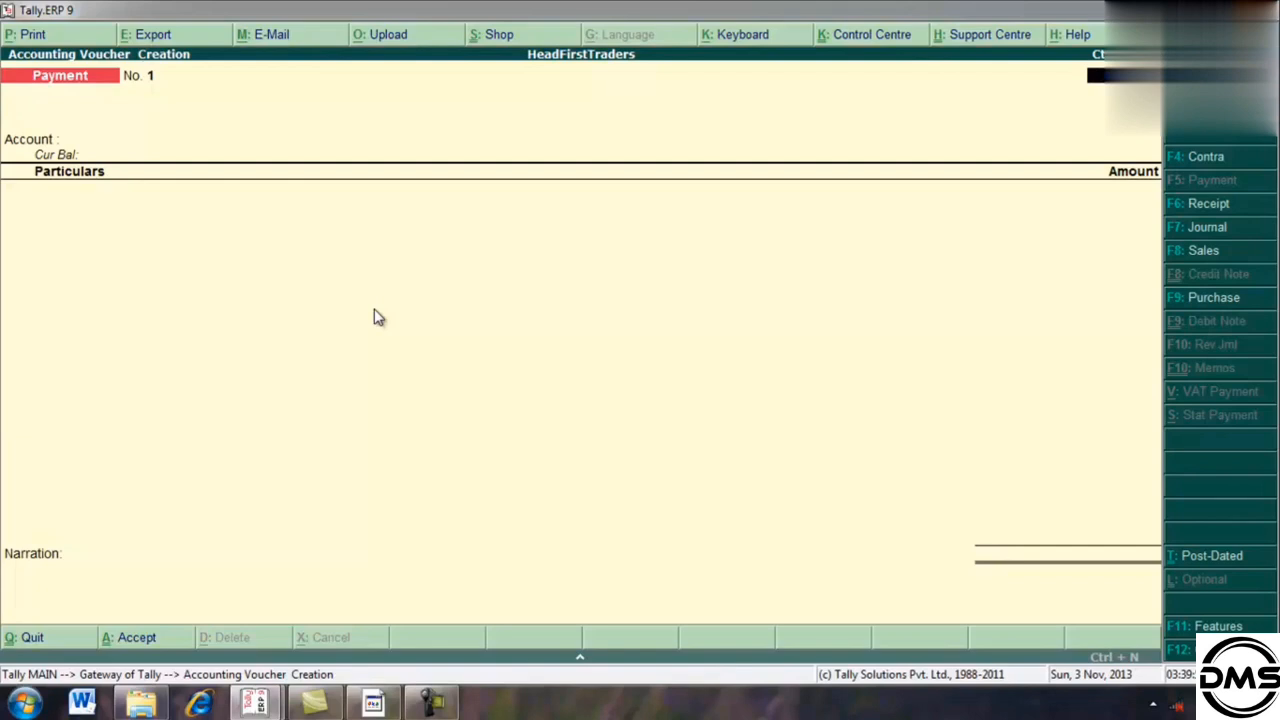
Step: Date the payment voucher 8-Apr-2010 and choose Idbi Bank as the account the payment is made from
key(Return)
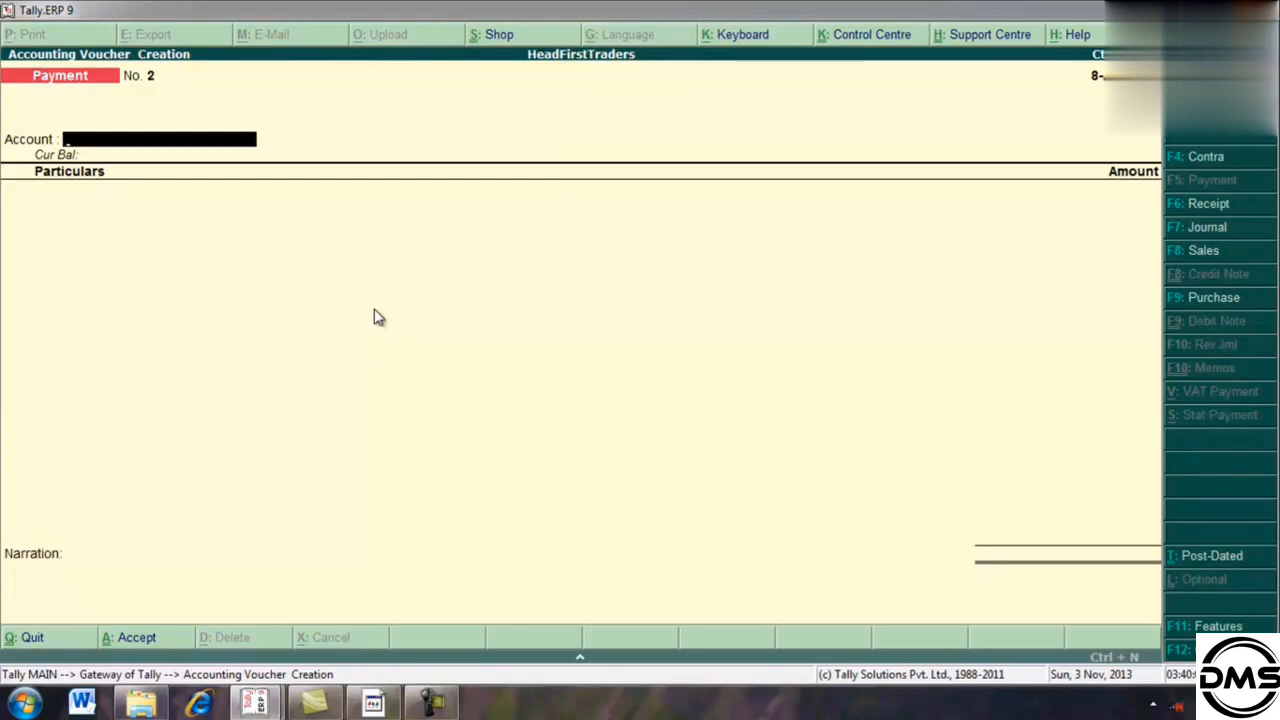
text(i)
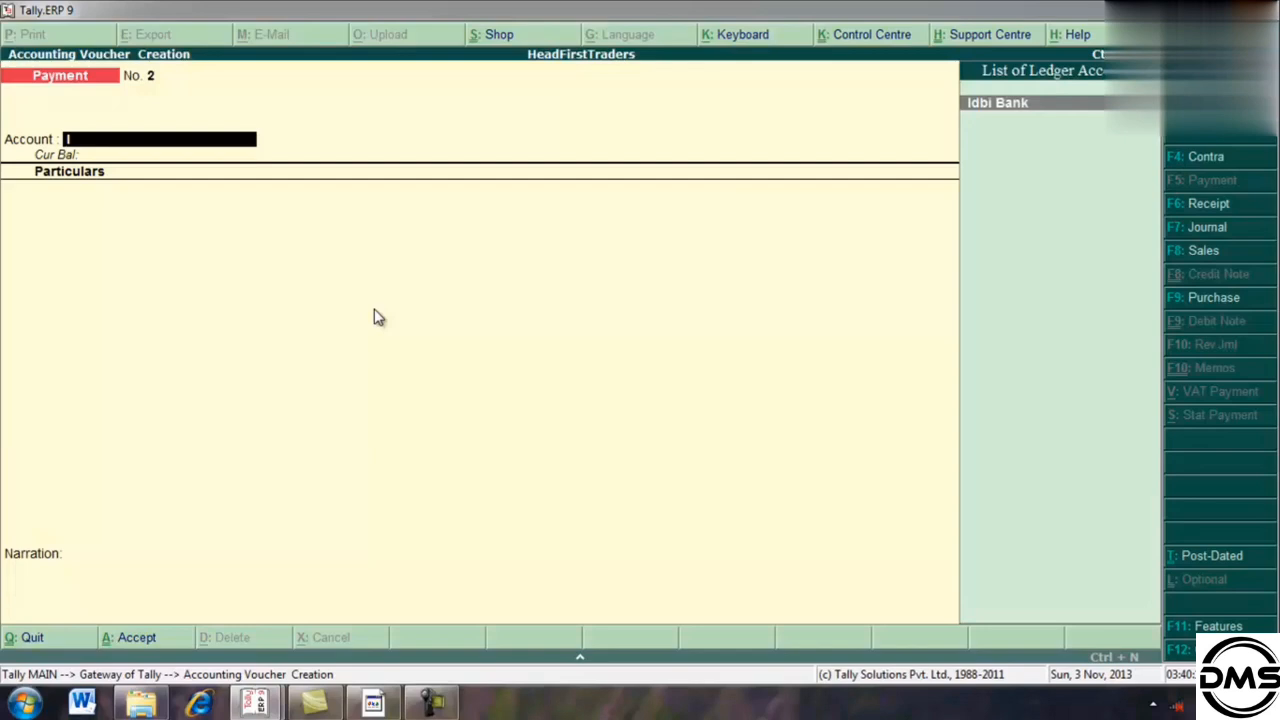
key(BackSpace)
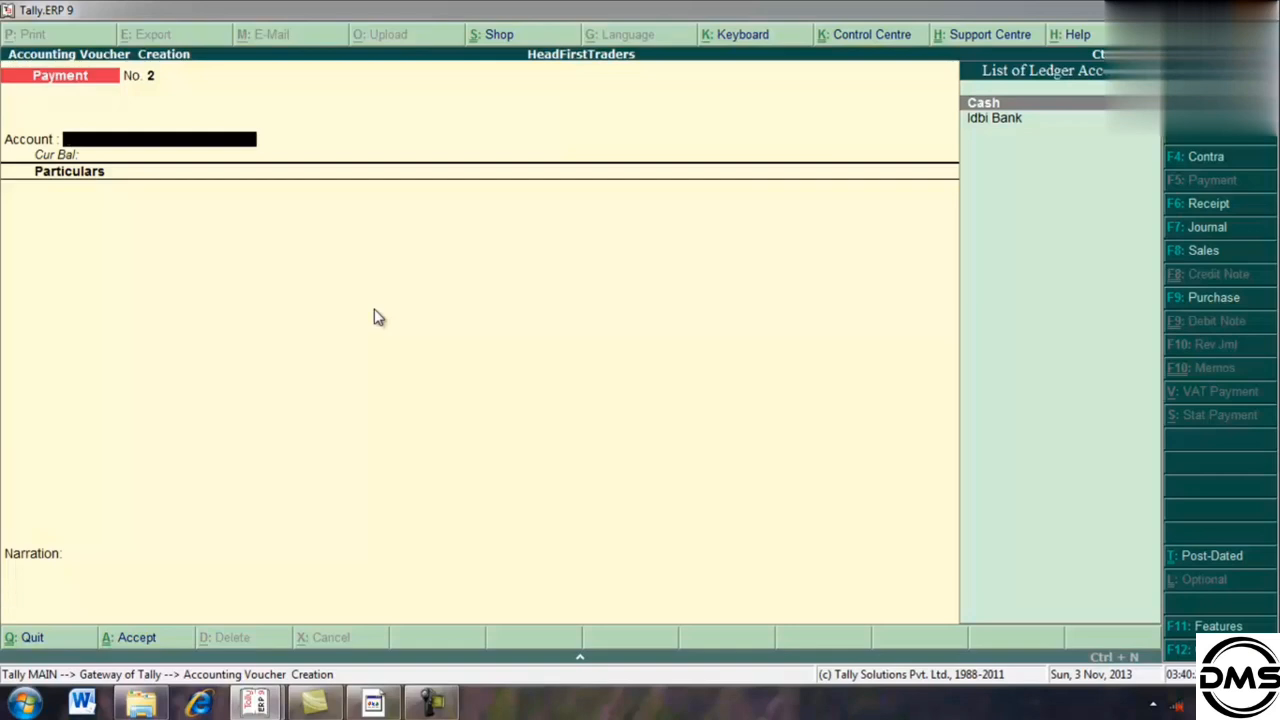
key(Down)
key(Return)
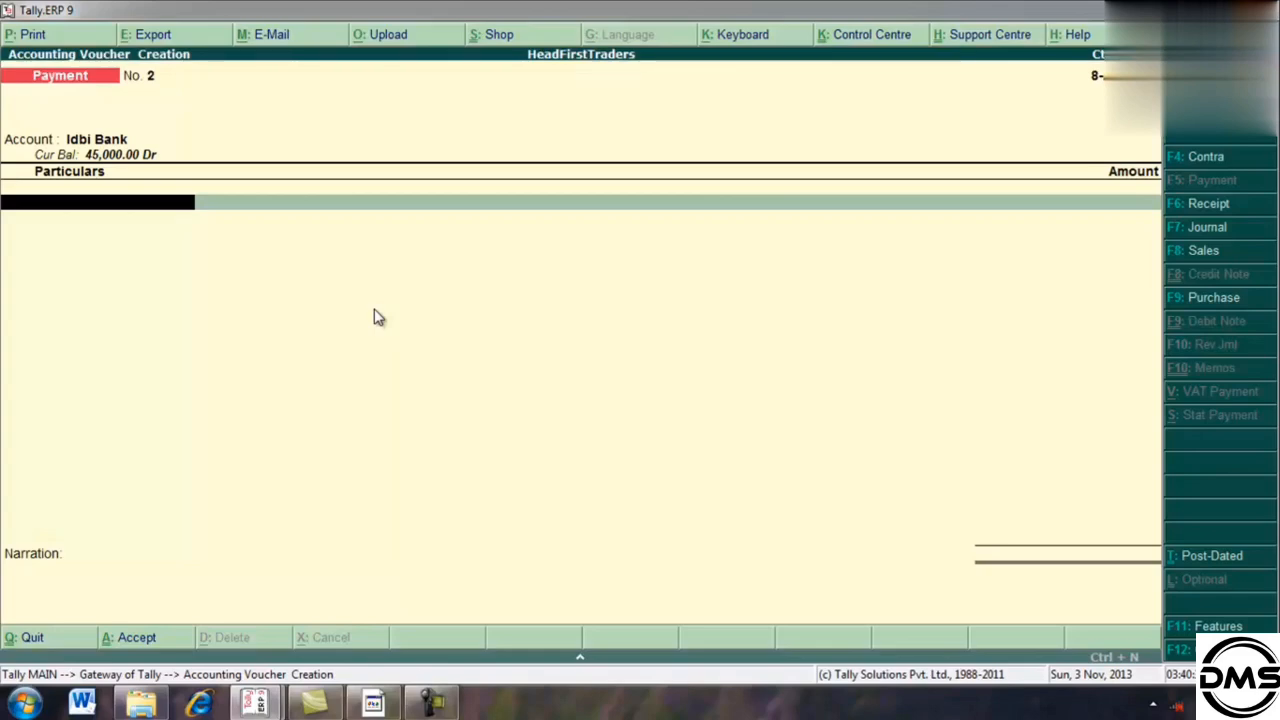
Step: Add Cnc and Co. to the payment particulars with an amount of 8000
text(C)
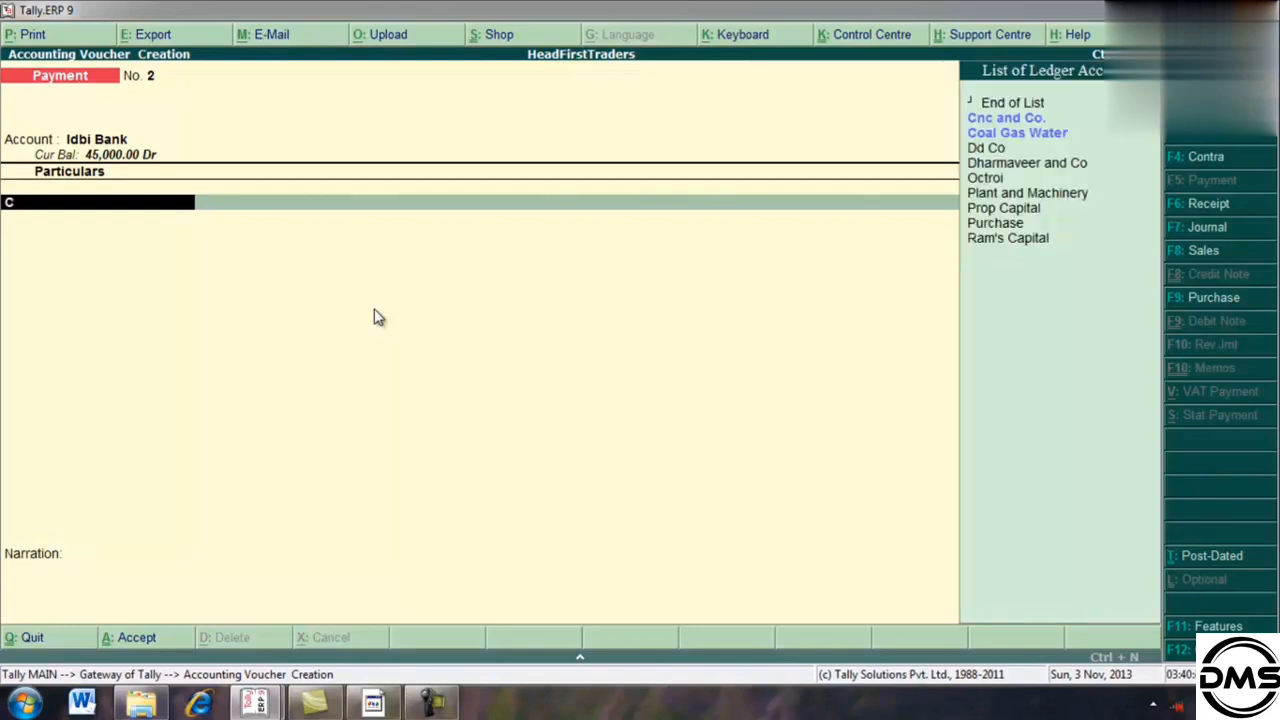
key(Down)
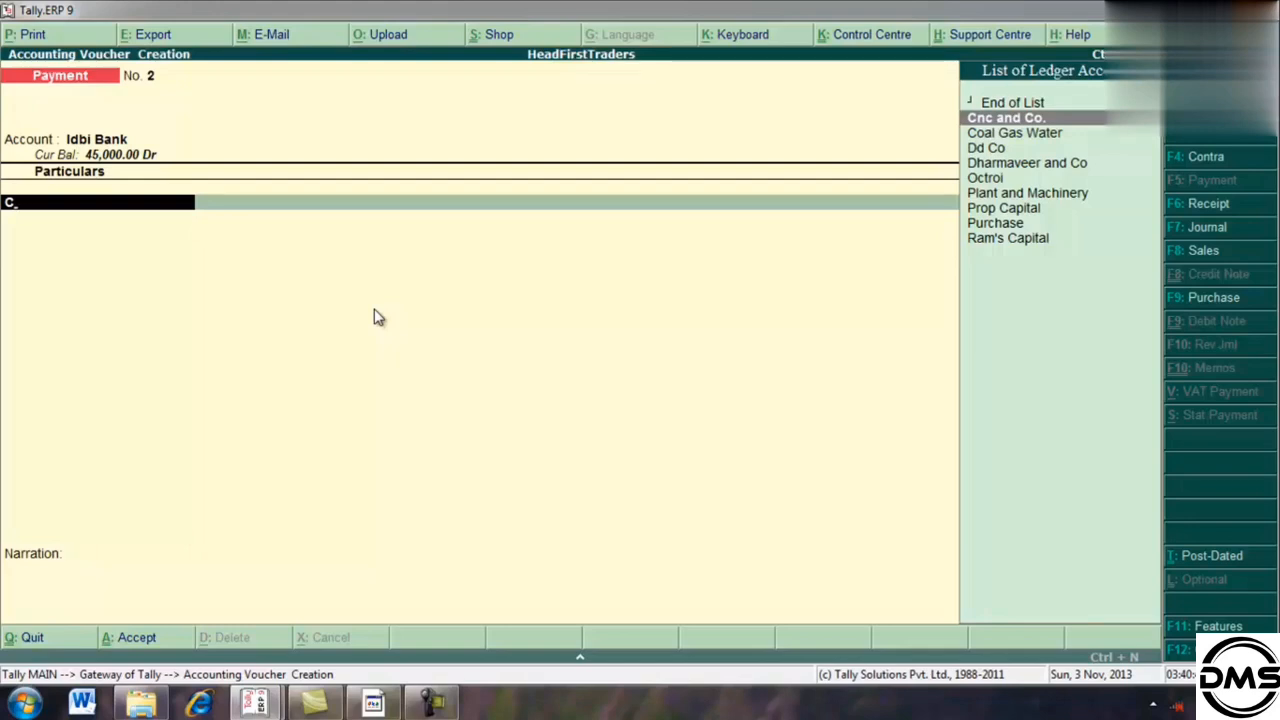
key(Return)
text(8)
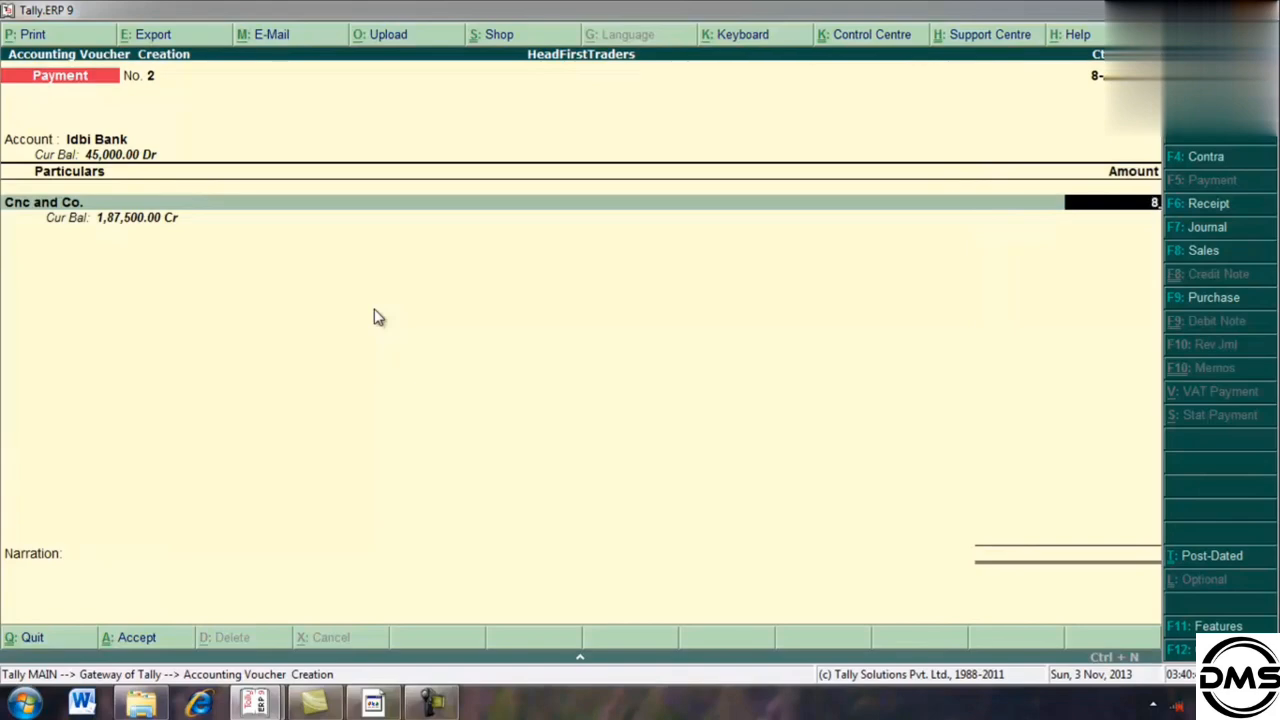
text(000)
key(Return)
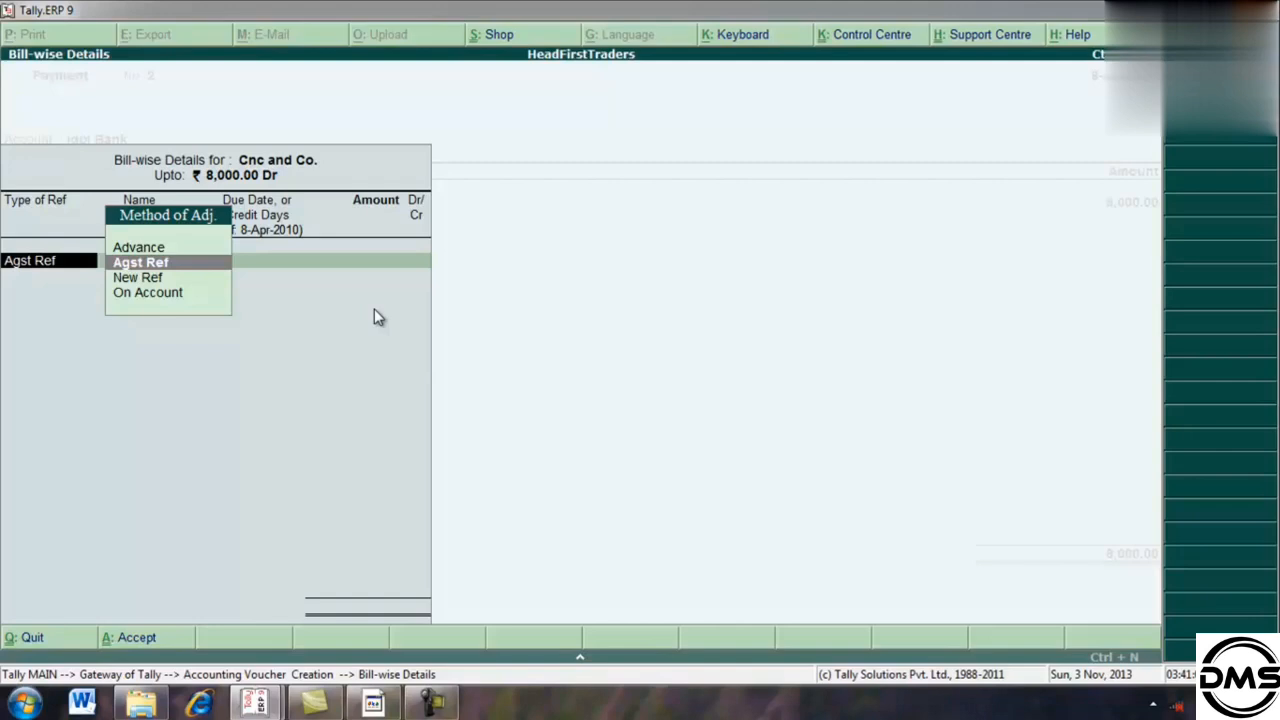
Step: Allocate the full Cnc and Co. amount as On Account, Dr, in the bill-wise details
key(Down)
key(Down)
key(Return)
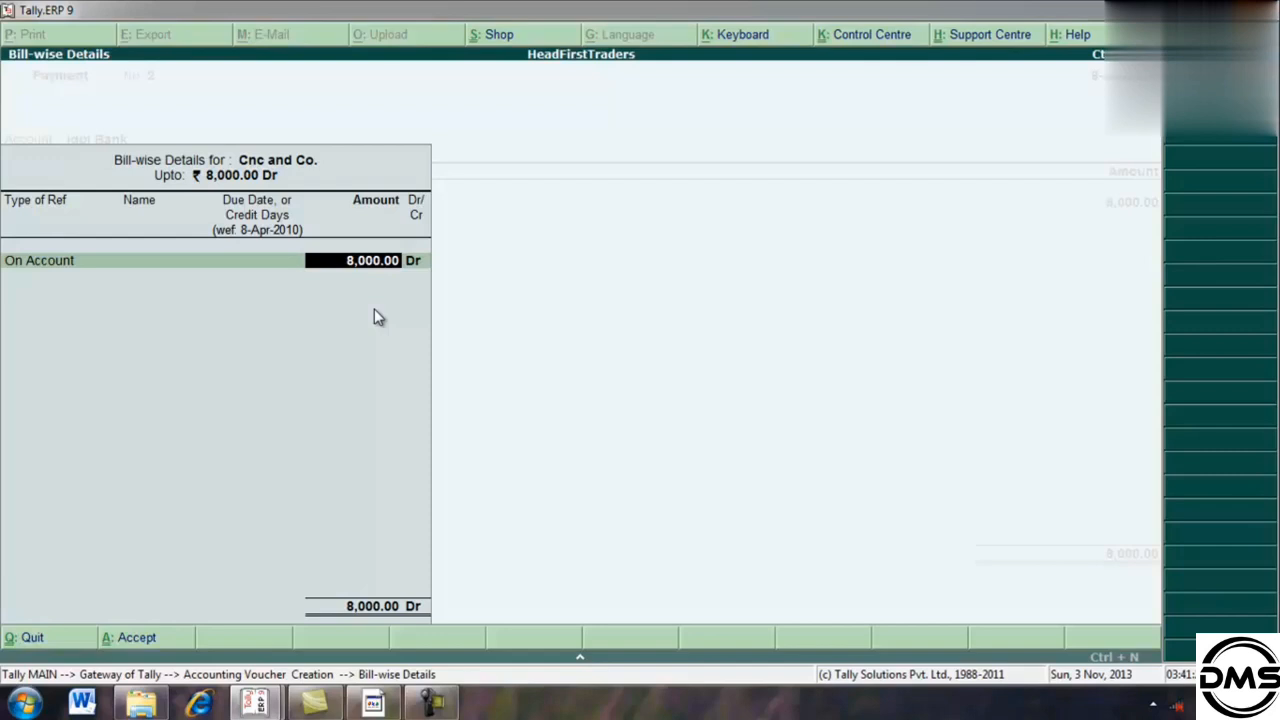
key(Return)
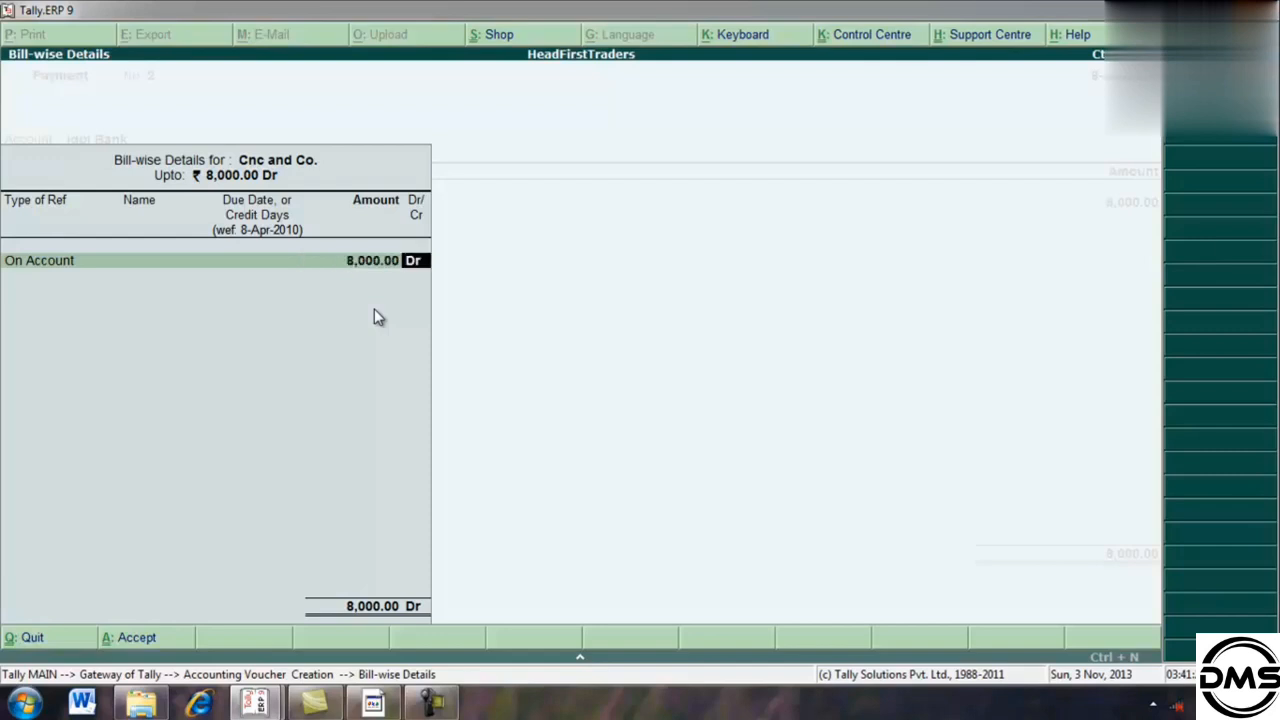
key(Return)
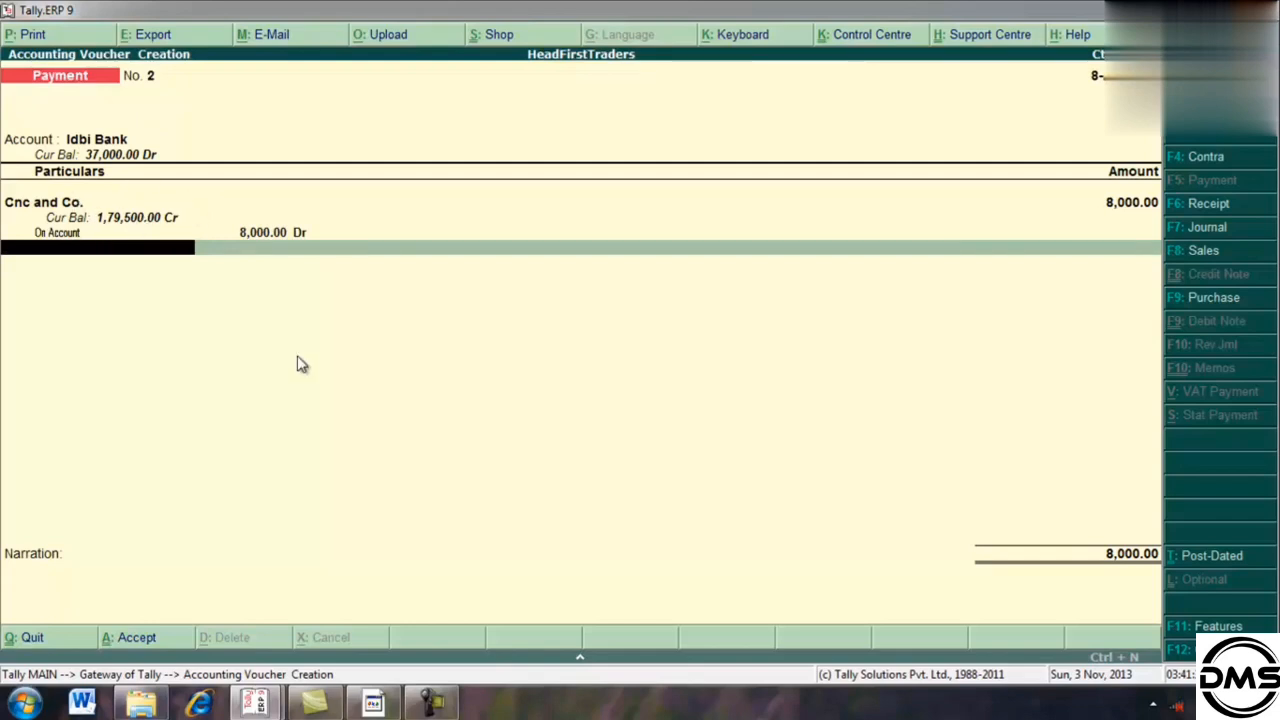
Step: Add Cee Techs to the payment particulars with an amount of 3500, allocated On Account as Dr
text(C)
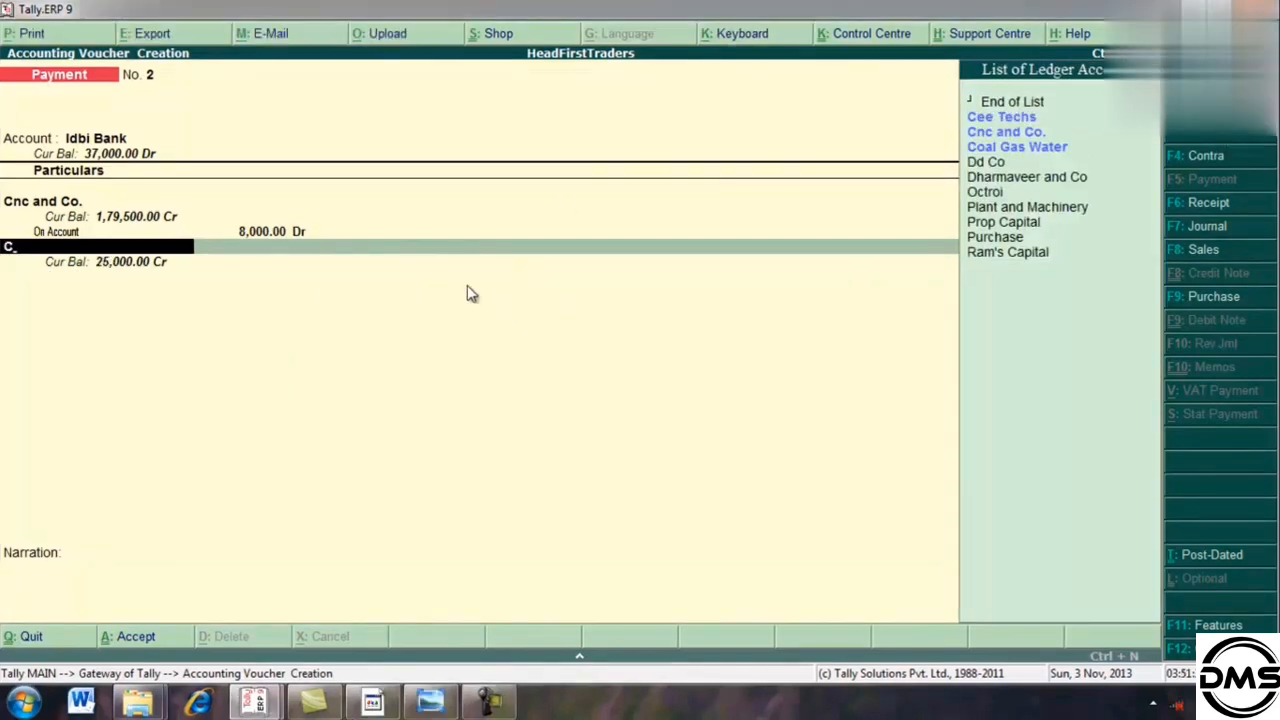
text(e)
key(Return)
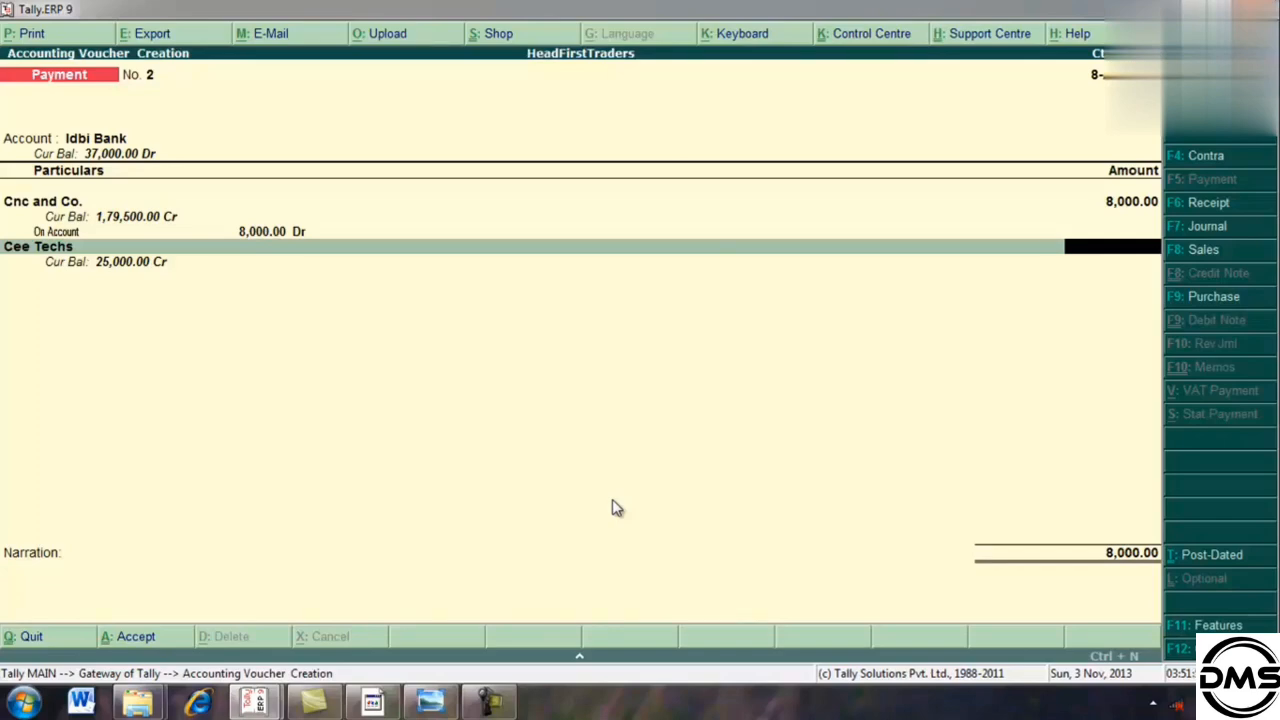
text(3500)
key(Return)
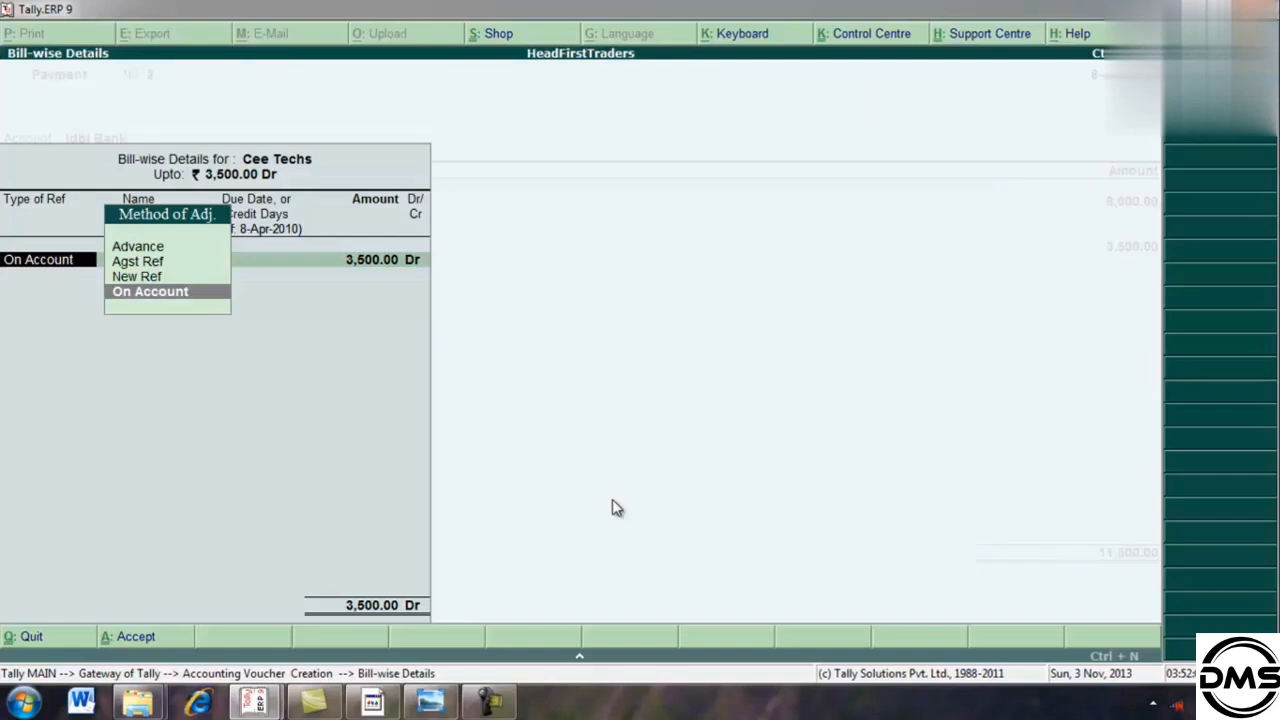
key(Return)
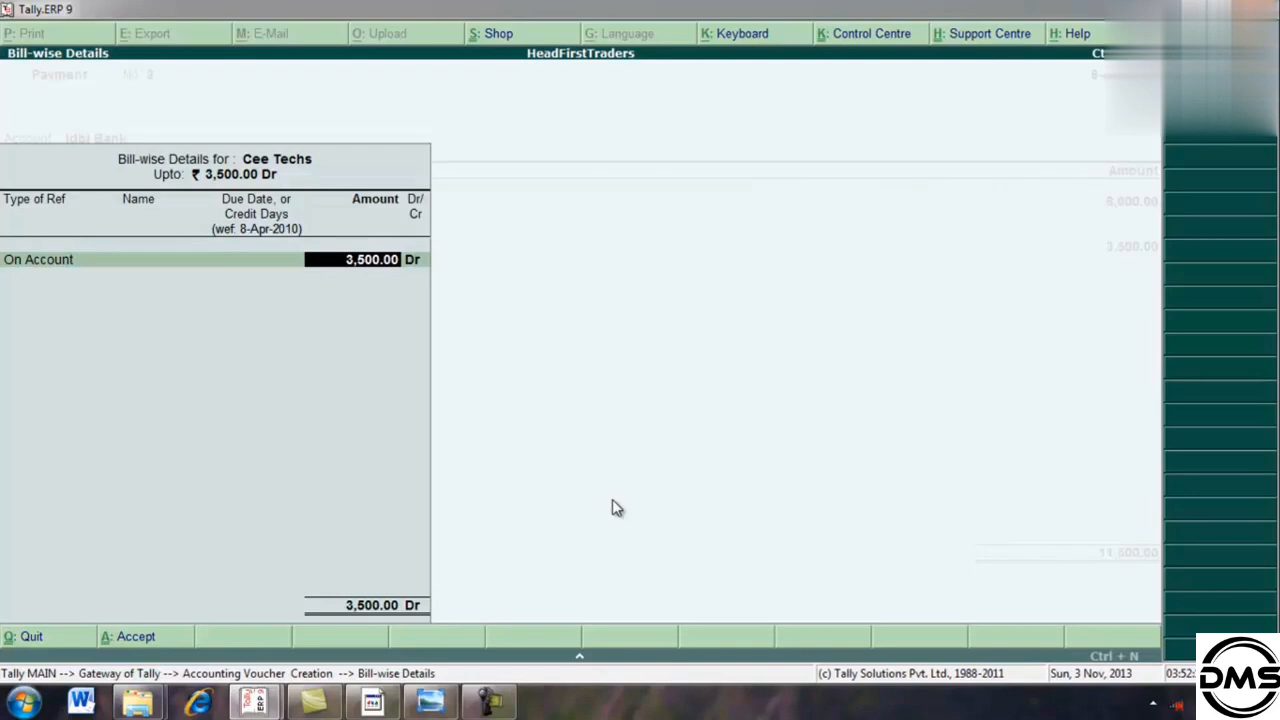
key(Return)
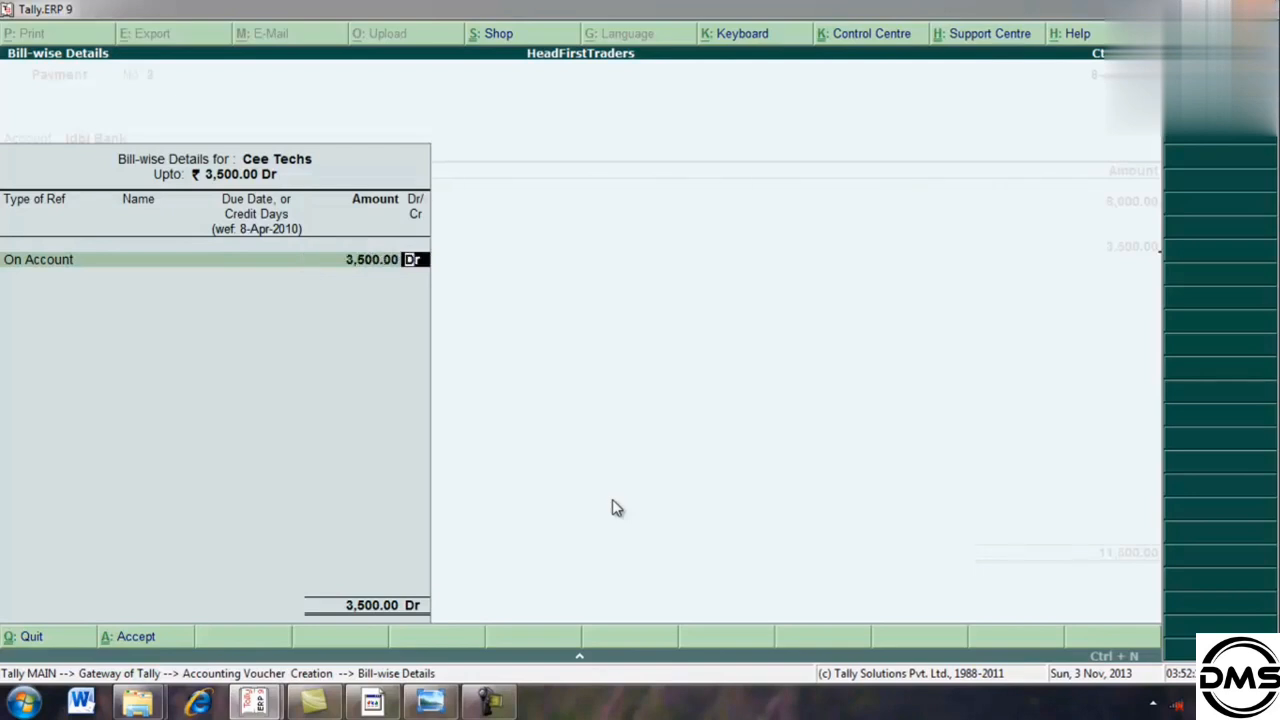
key(Return)
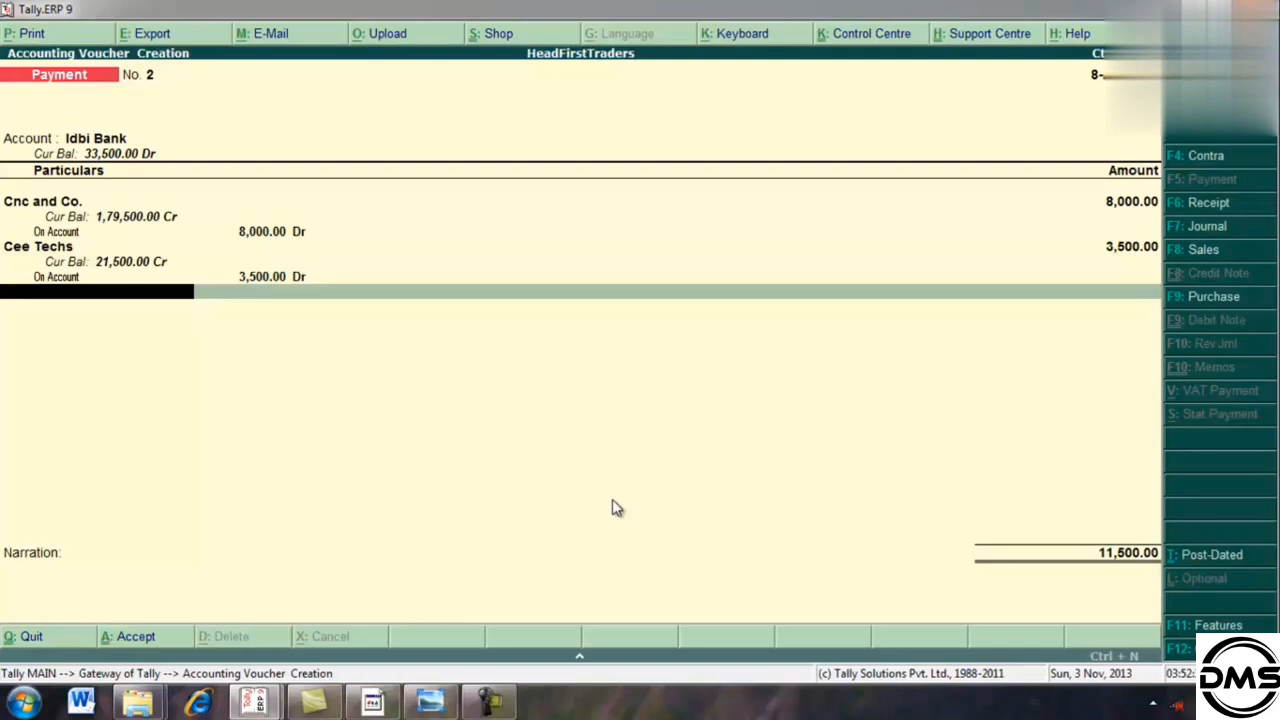
Step: Allocate the bank payment as a cheque favouring Cnc and Co. with instrument number 5555, and save the voucher with the narration "checkpaid"
key(Return)
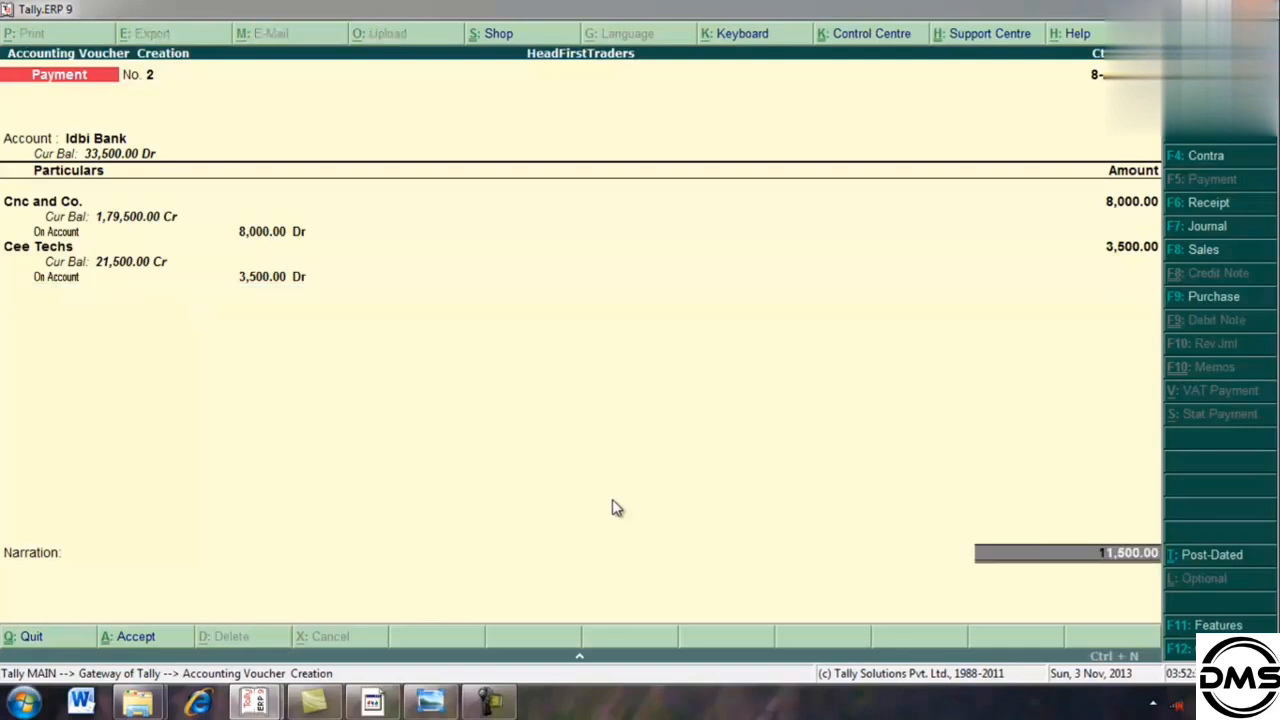
key(Return)
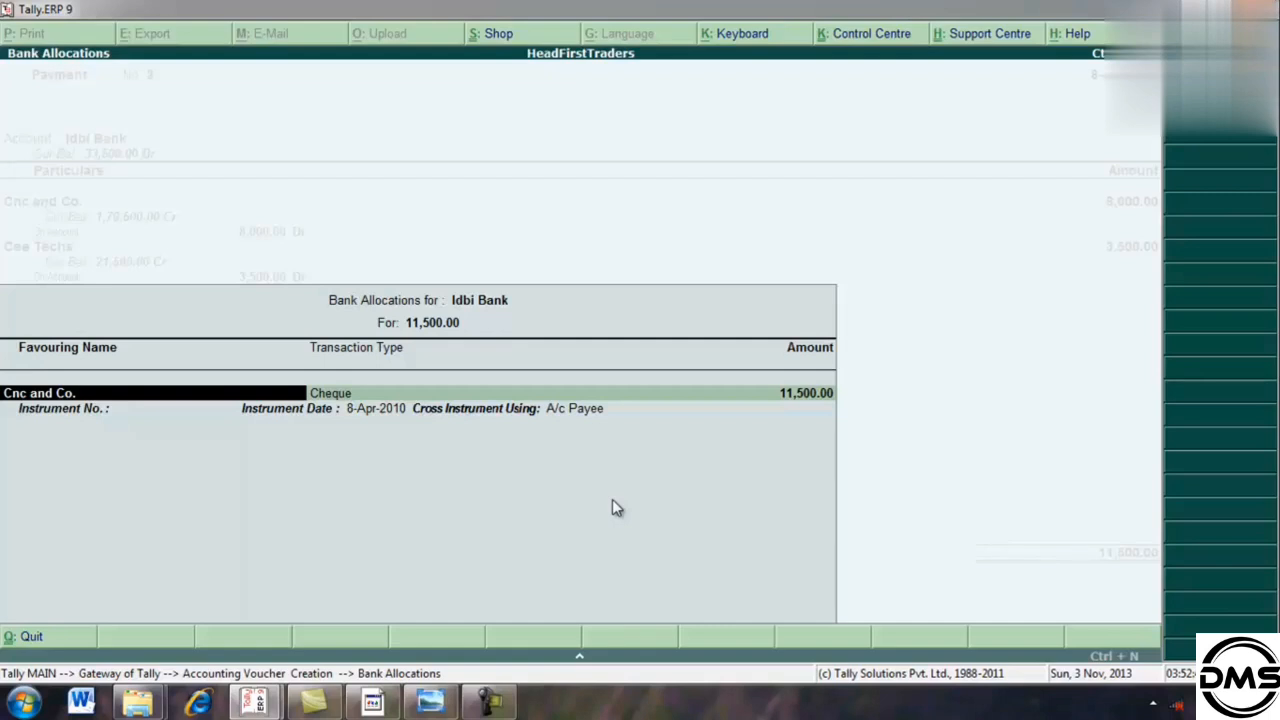
key(Return)
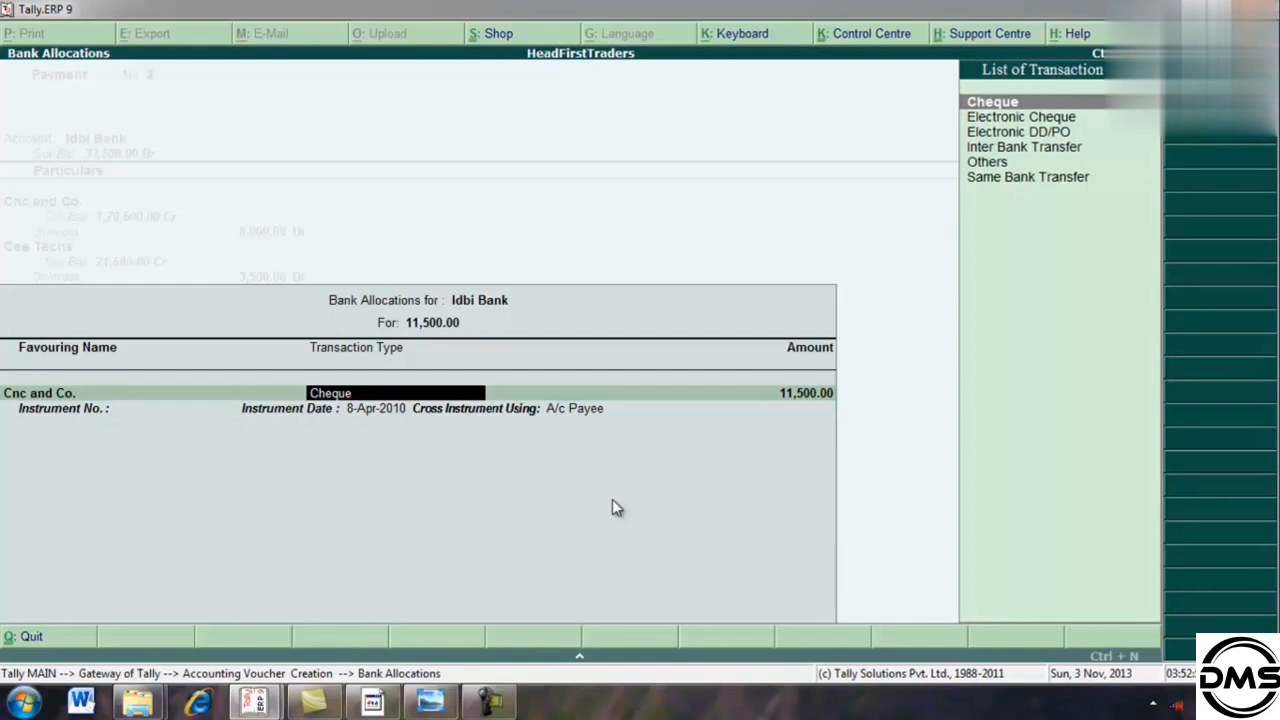
key(Return)
key(Return)
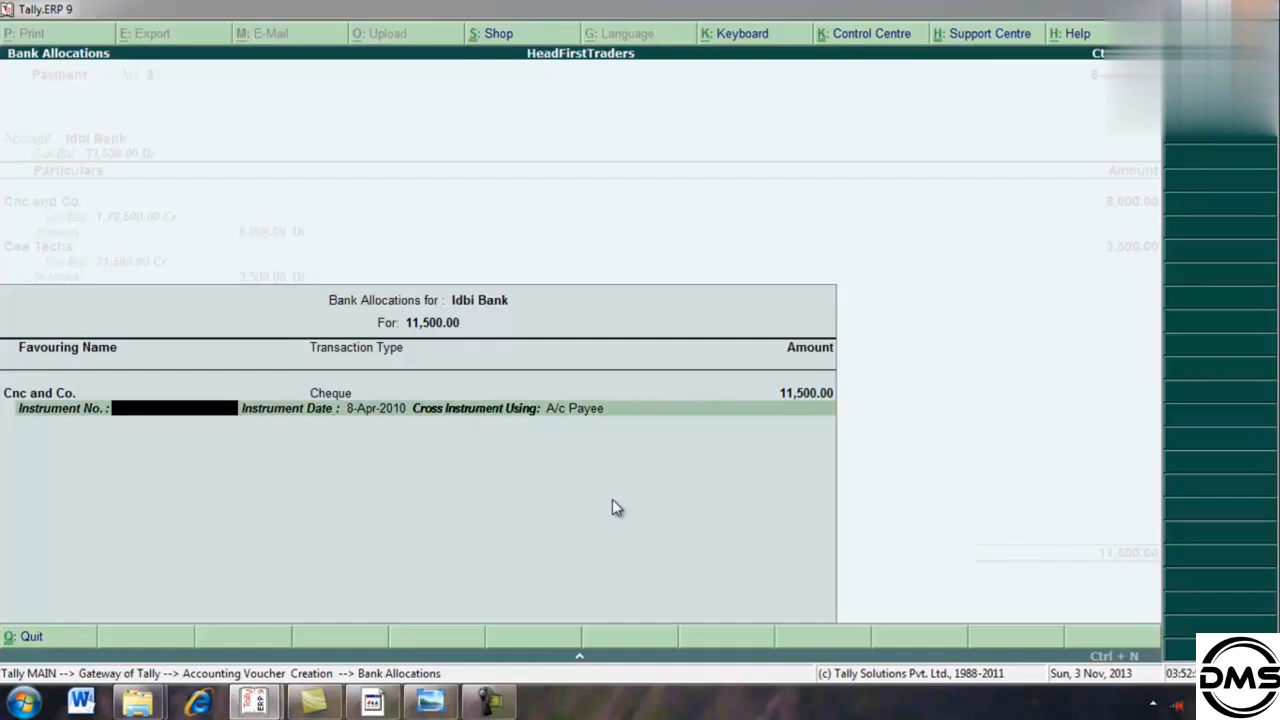
text(5555)
key(Return)
key(Return)
key(Return)
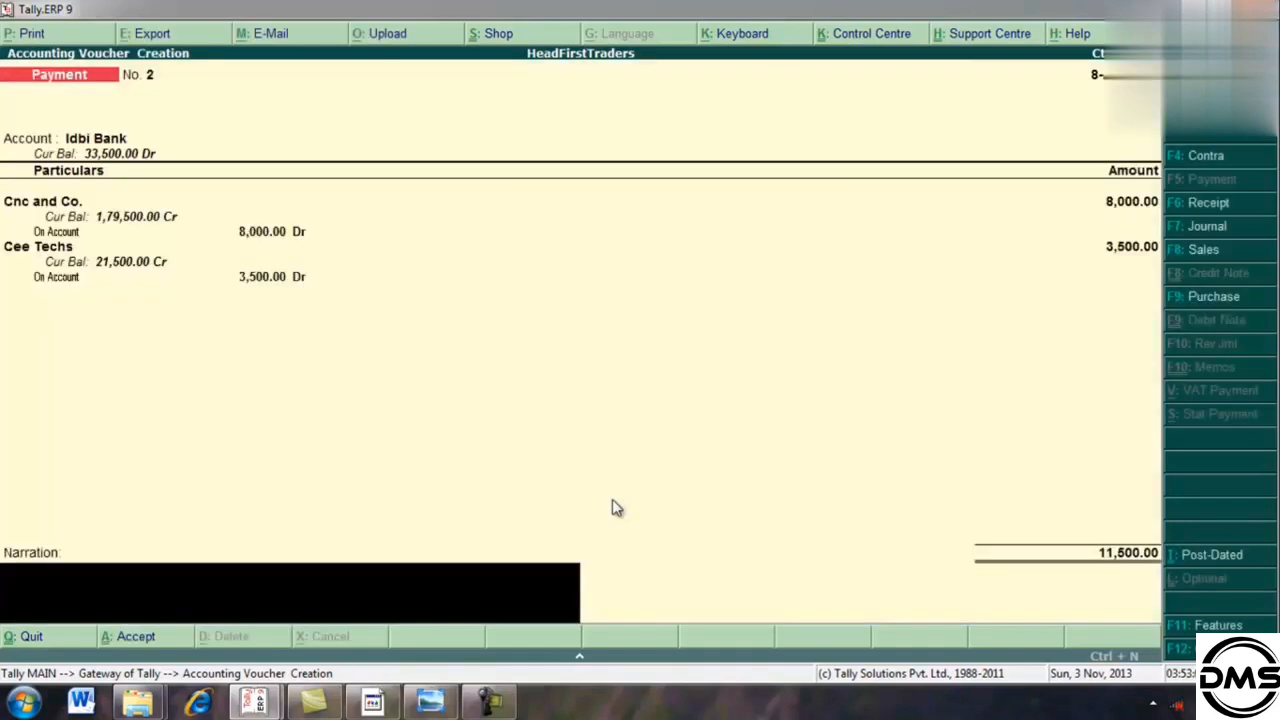
text(checkpaid)
key(Return)
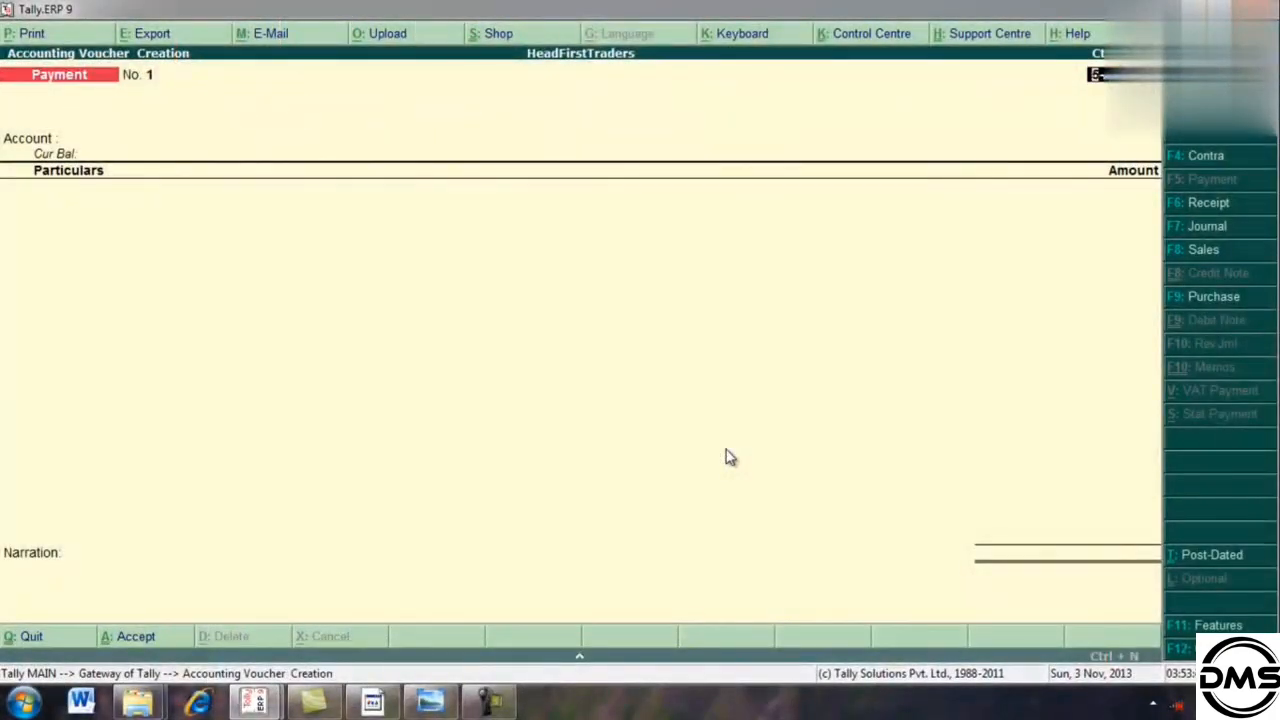
Step: Start a receipt voucher and set its date to the 9th
click(1213, 205)
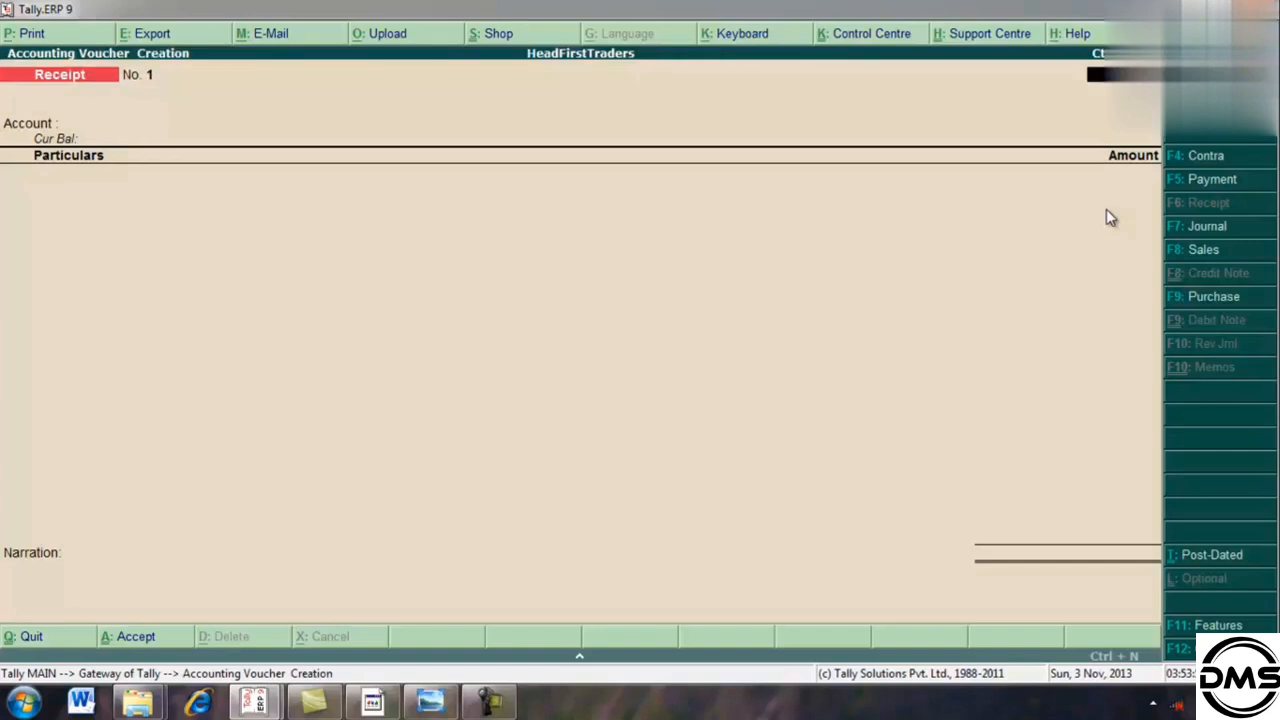
text(9)
key(Return)
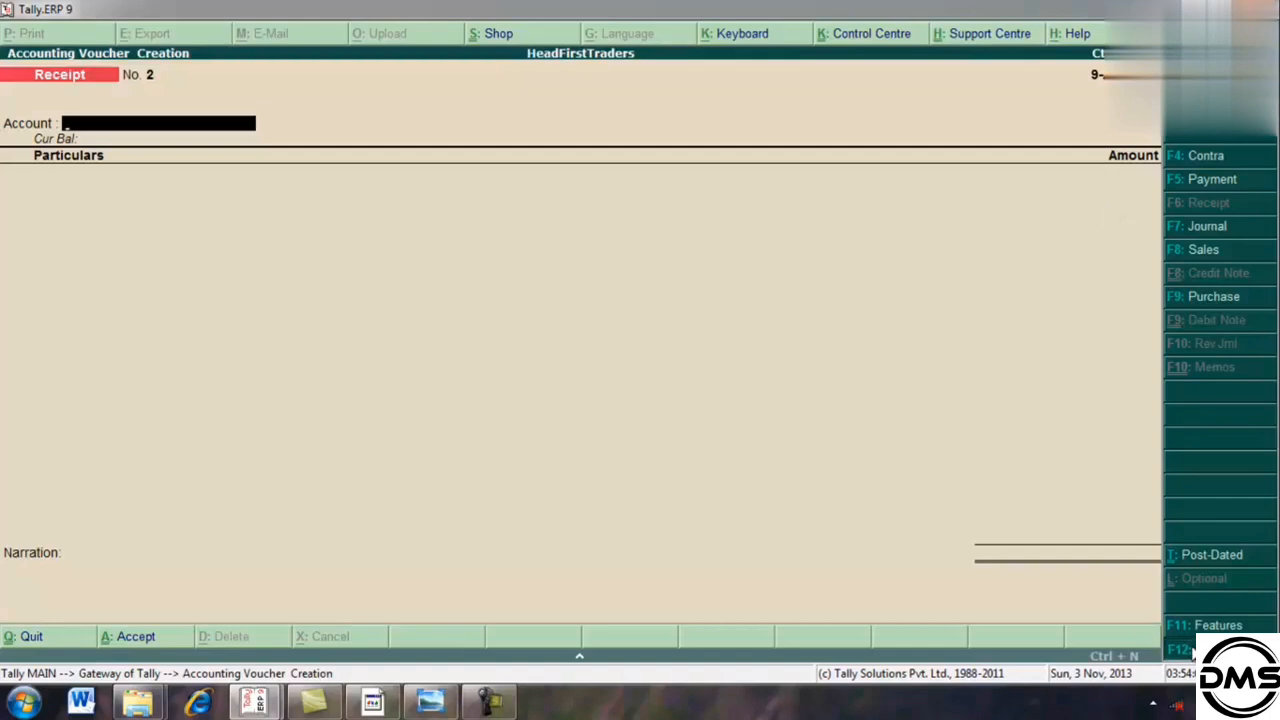
Step: Disable single entry mode for Pymt/Rcpt/Contra in the receipt voucher configuration, keeping all other options as they are
click(1180, 648)
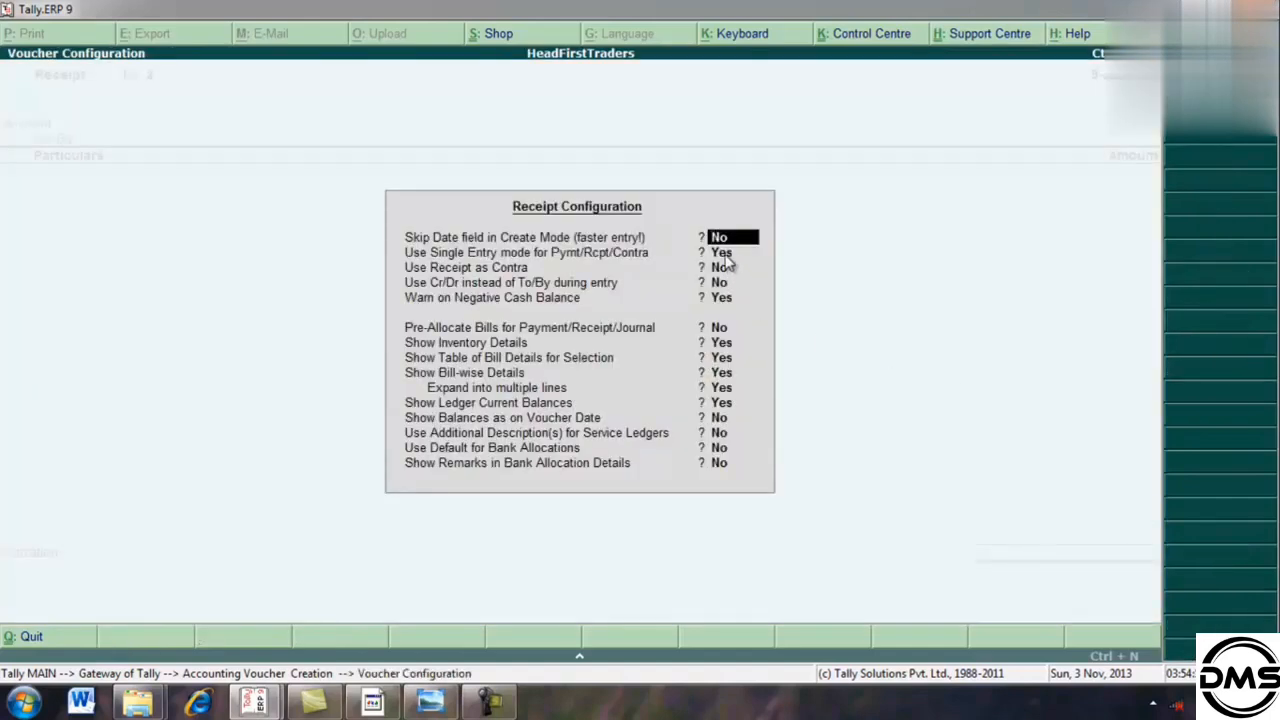
click(725, 254)
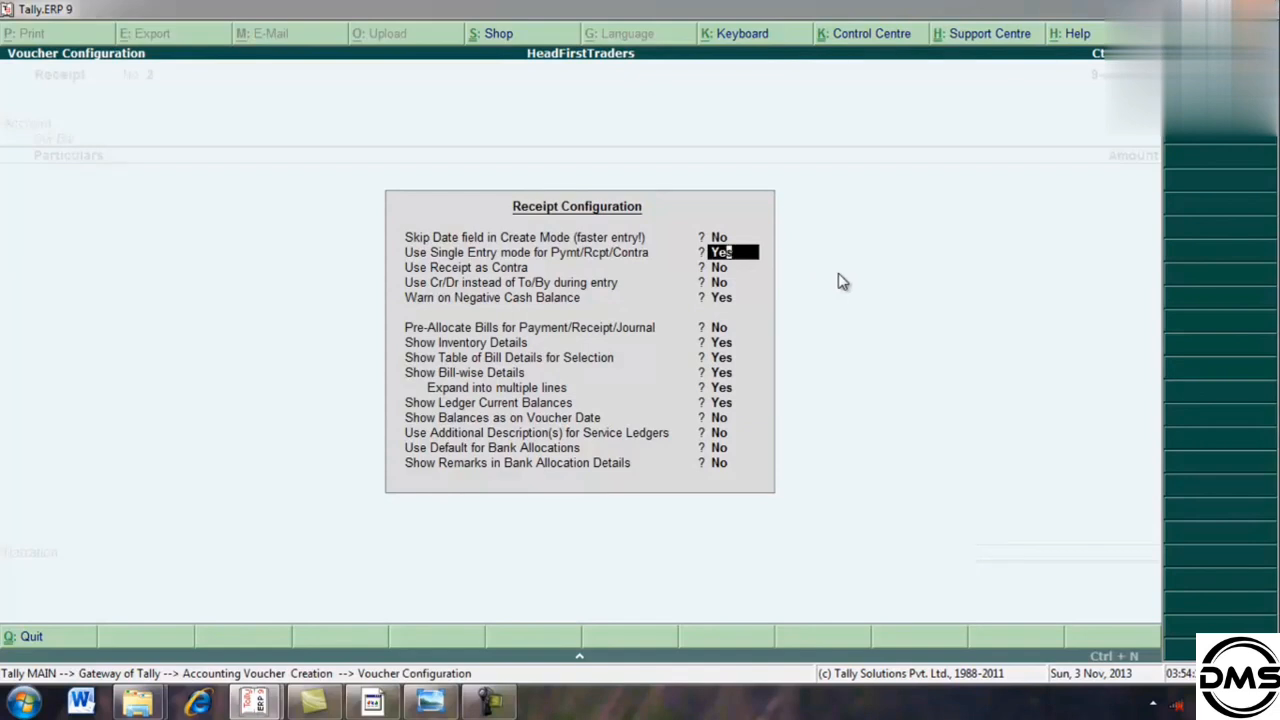
text(Y)
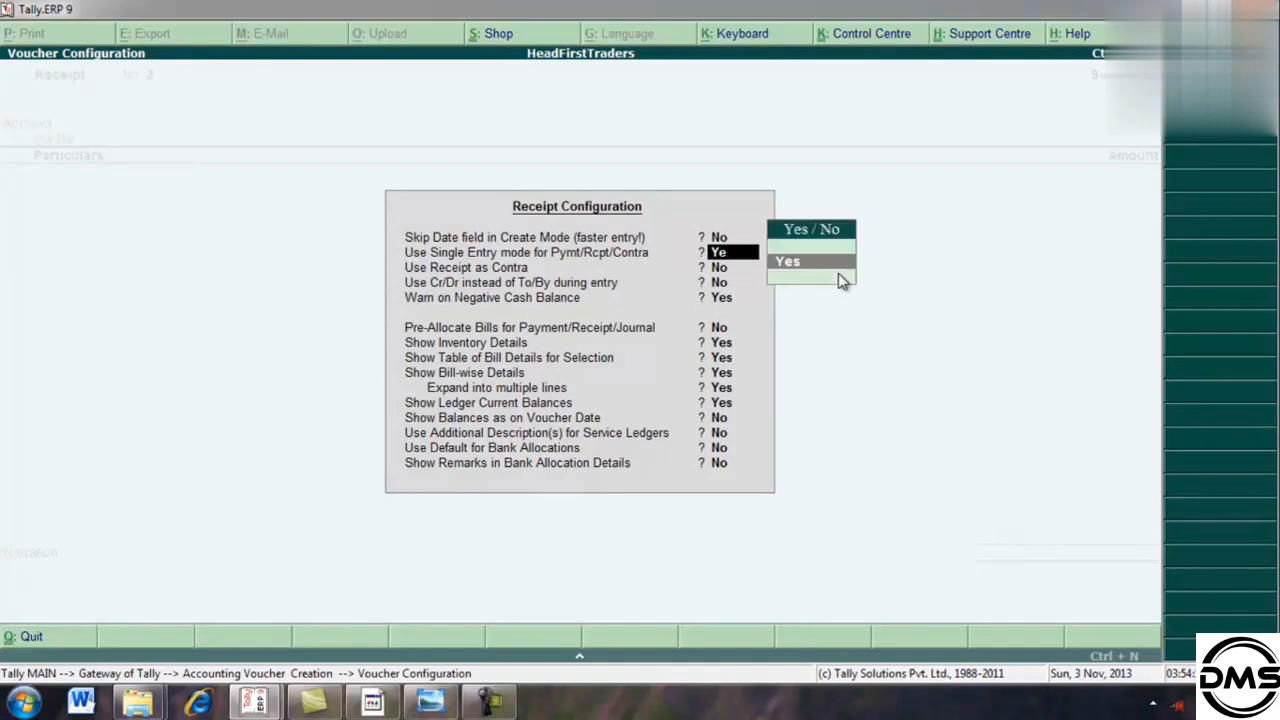
key(BackSpace)
text(n)
key(Return)
key(Return)
key(Return)
key(Return)
key(Return)
key(Return)
key(Return)
key(Return)
key(Return)
key(Return)
key(Return)
key(Return)
key(Return)
key(Return)
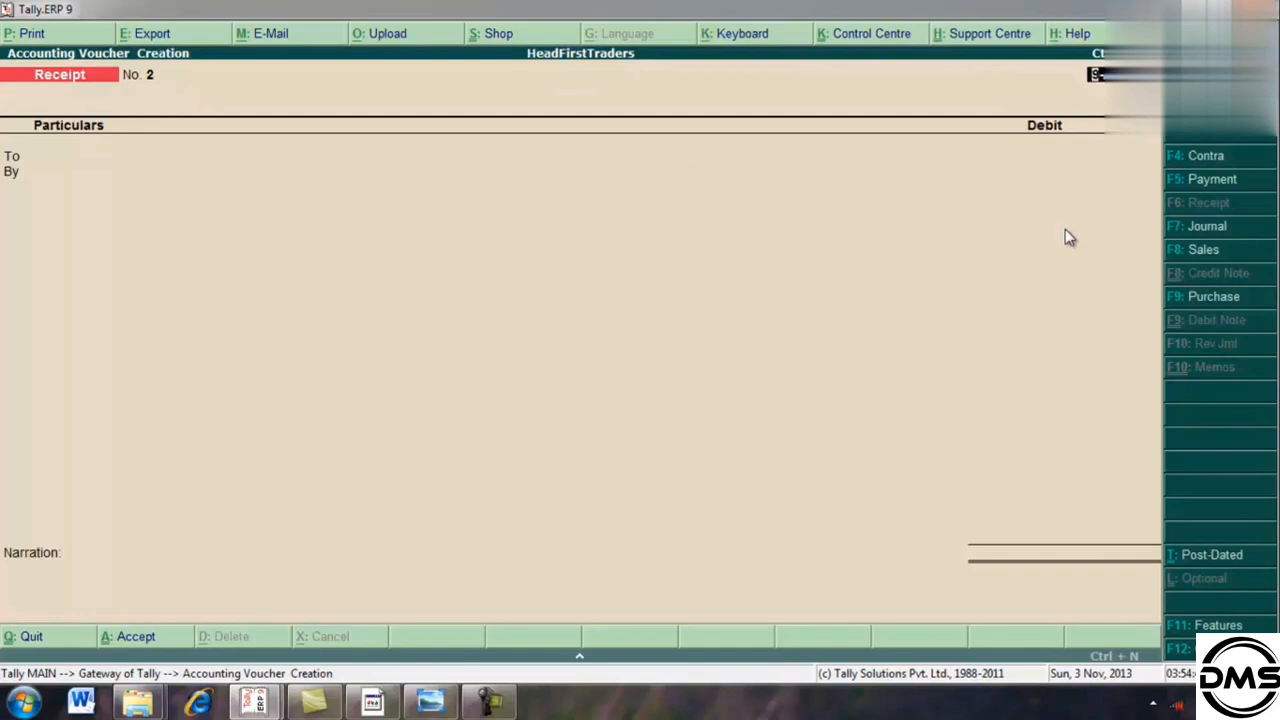
Step: Credit Dharmaveer and Co in the receipt voucher particulars with an amount of 2000, keeping the voucher date
key(Return)
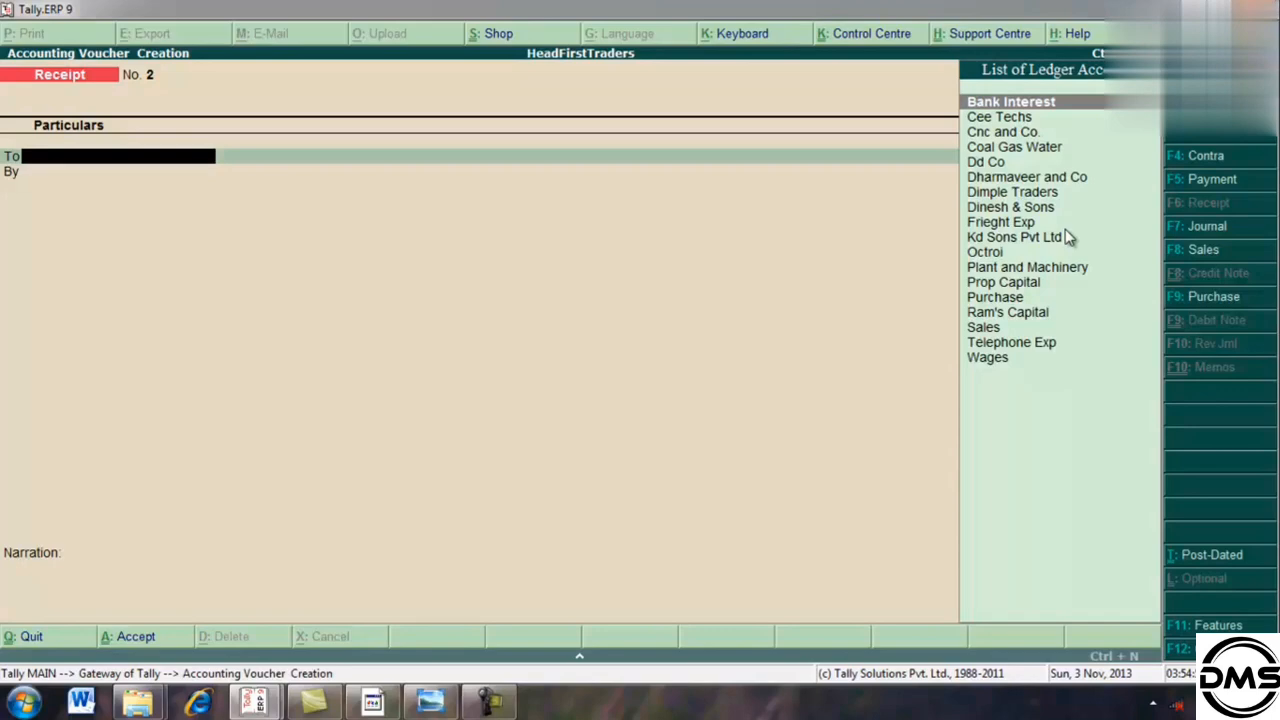
key(Down)
key(Down)
key(Down)
key(Down)
key(Down)
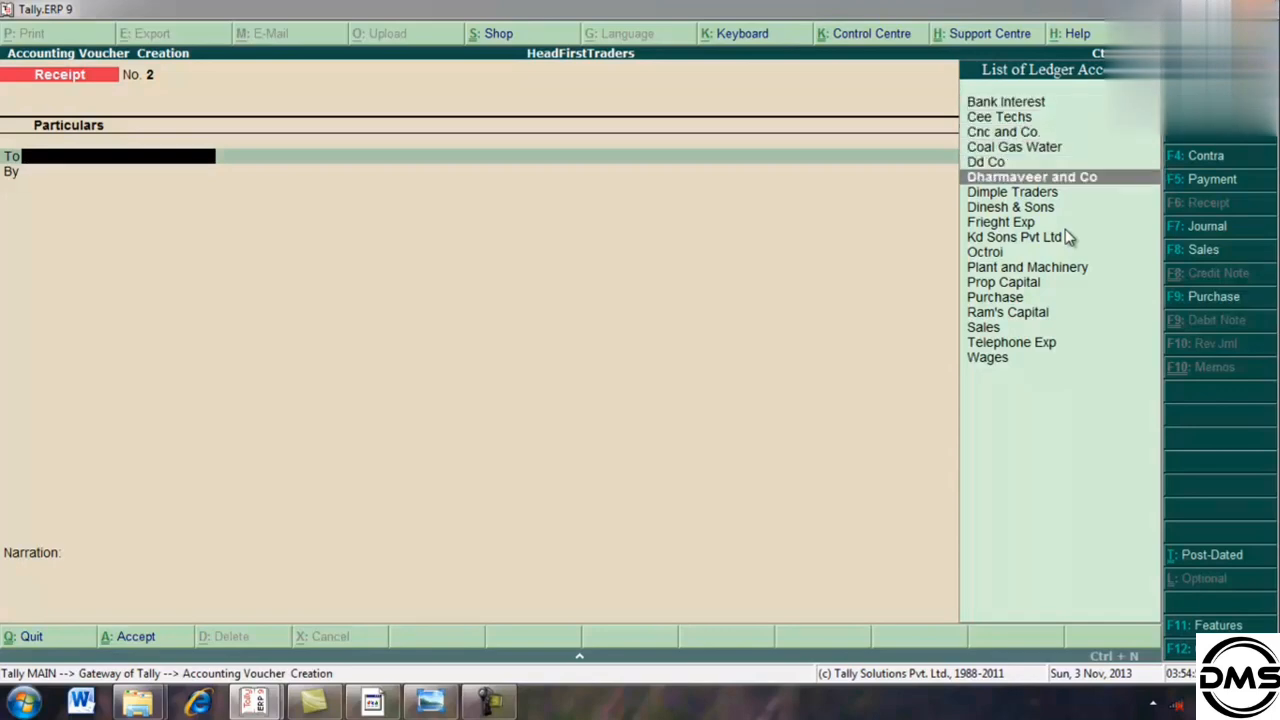
text(D)
key(Down)
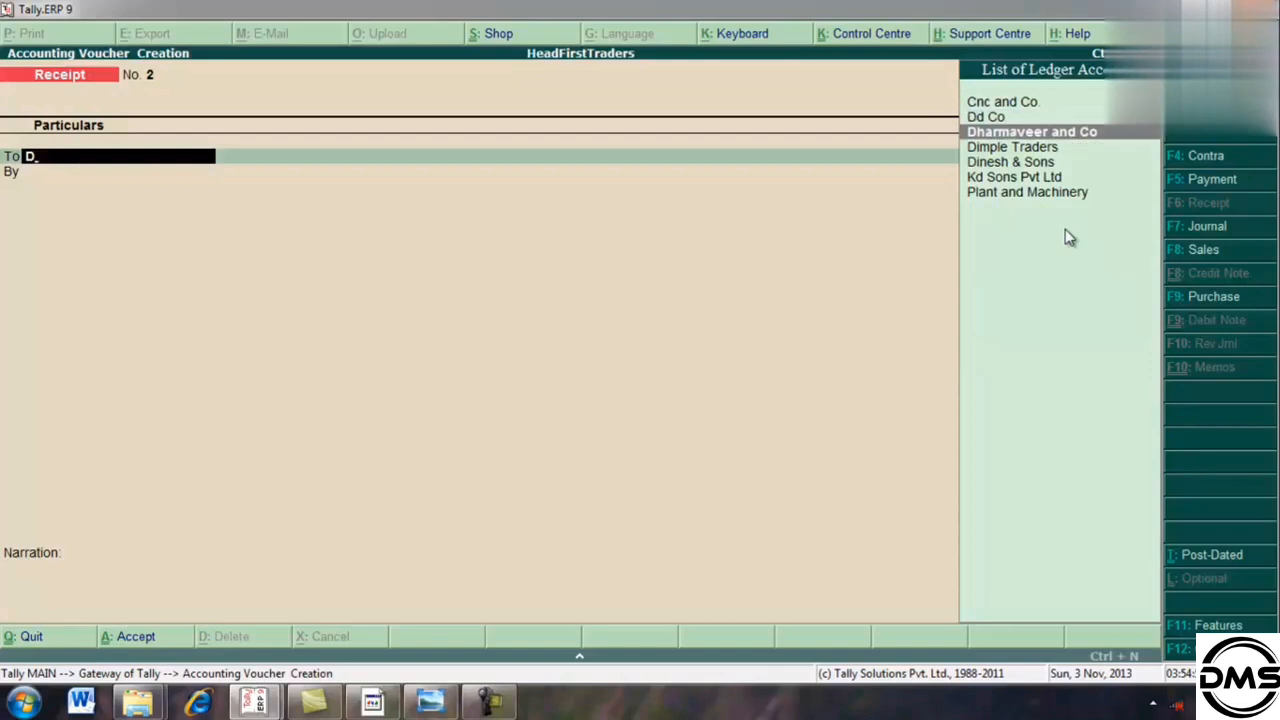
key(Return)
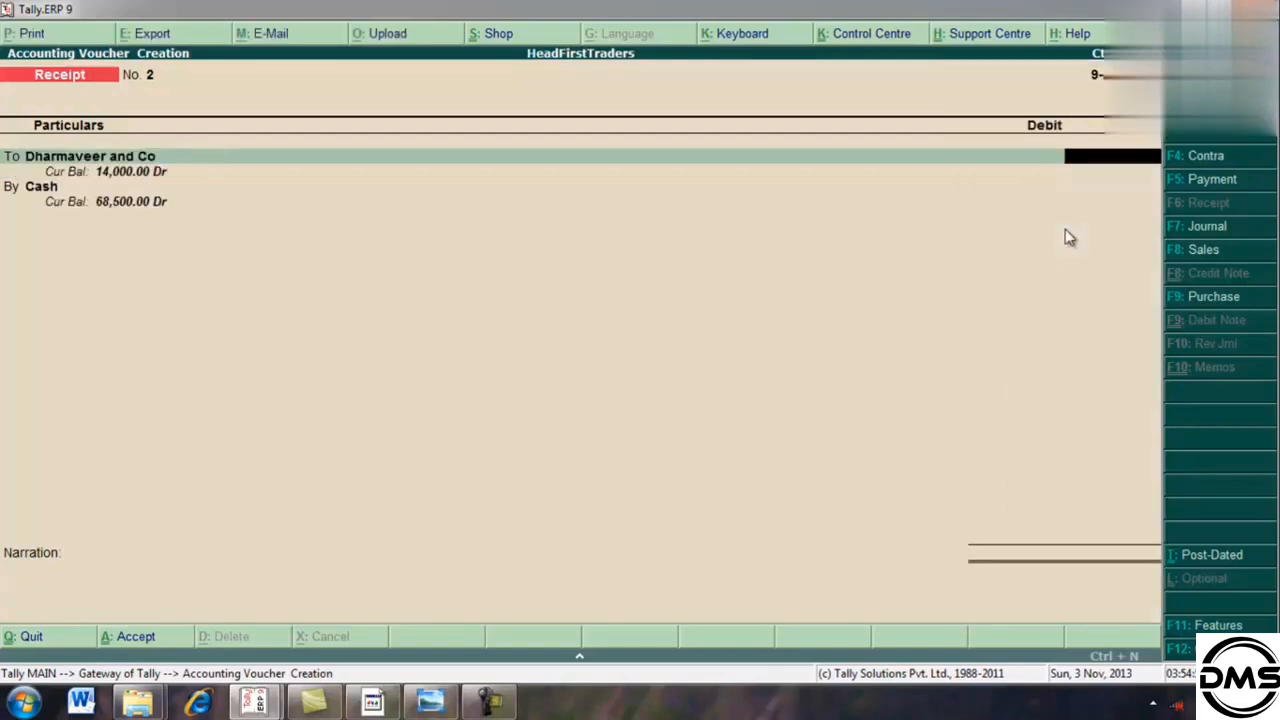
text(2000)
key(Return)
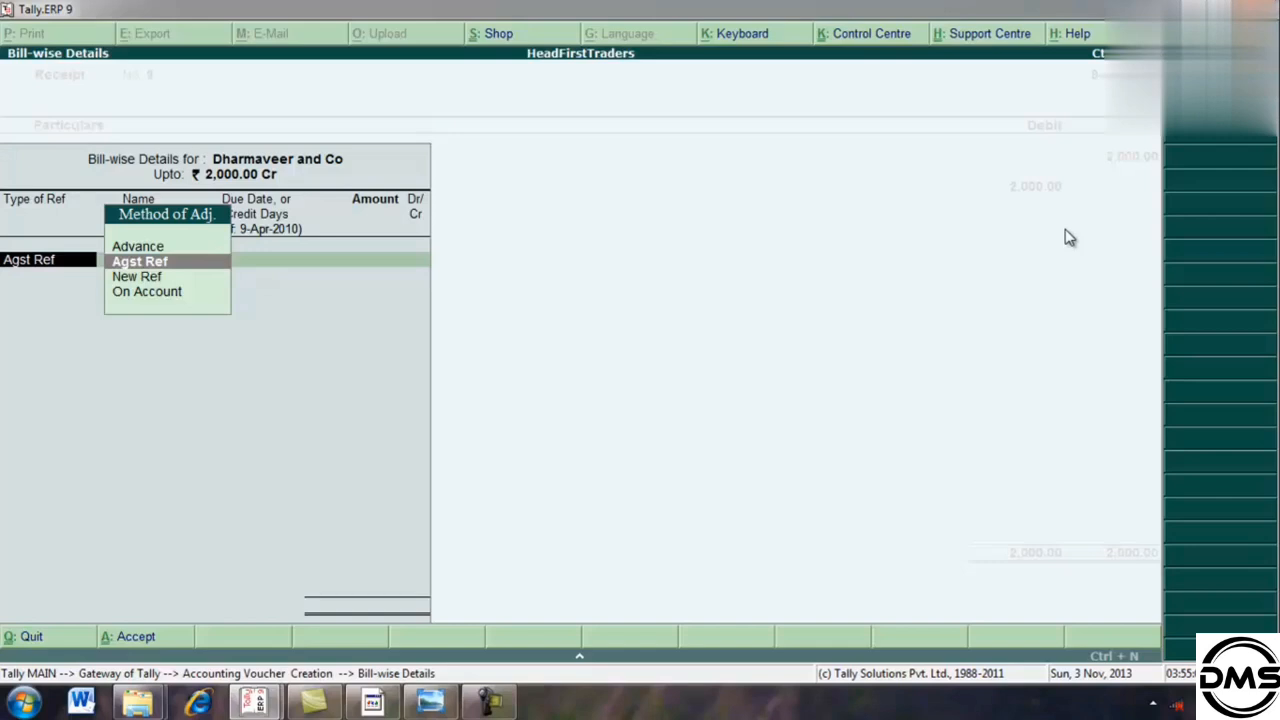
Step: Allocate the 2,000.00 bill-wise amount for Dharmaveer and Co to On Account as Cr
key(Down)
key(Down)
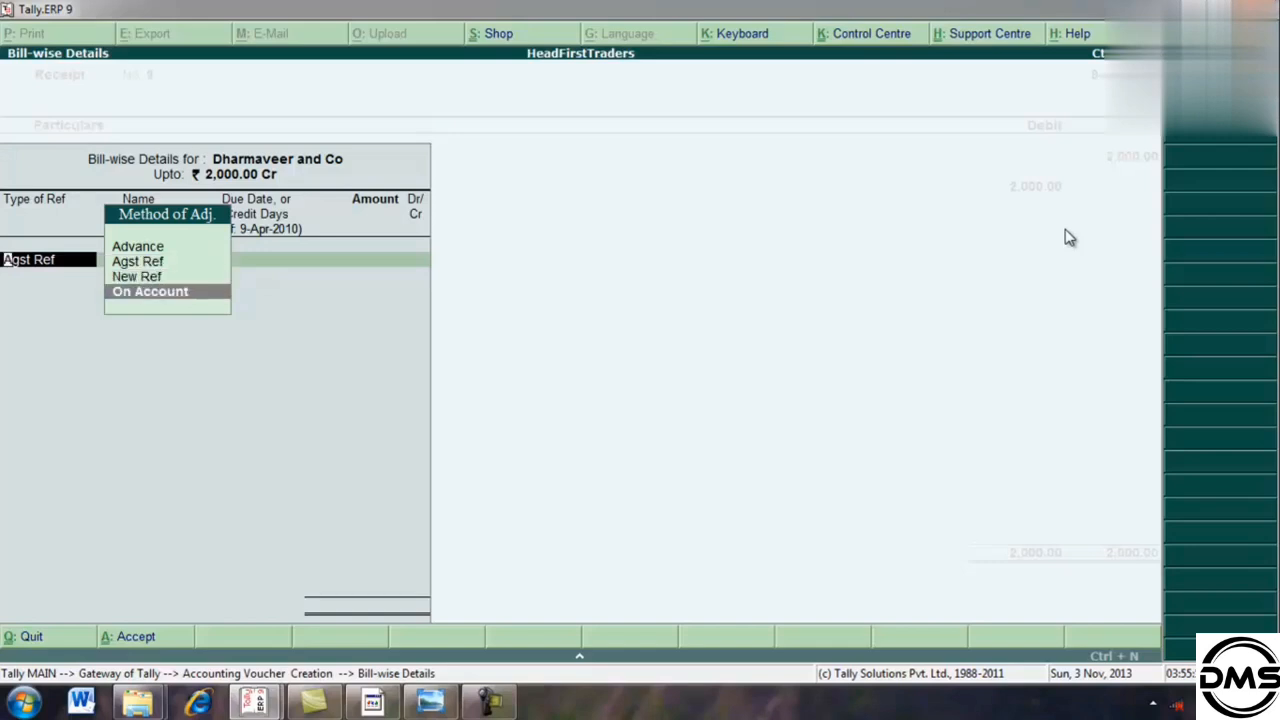
key(Return)
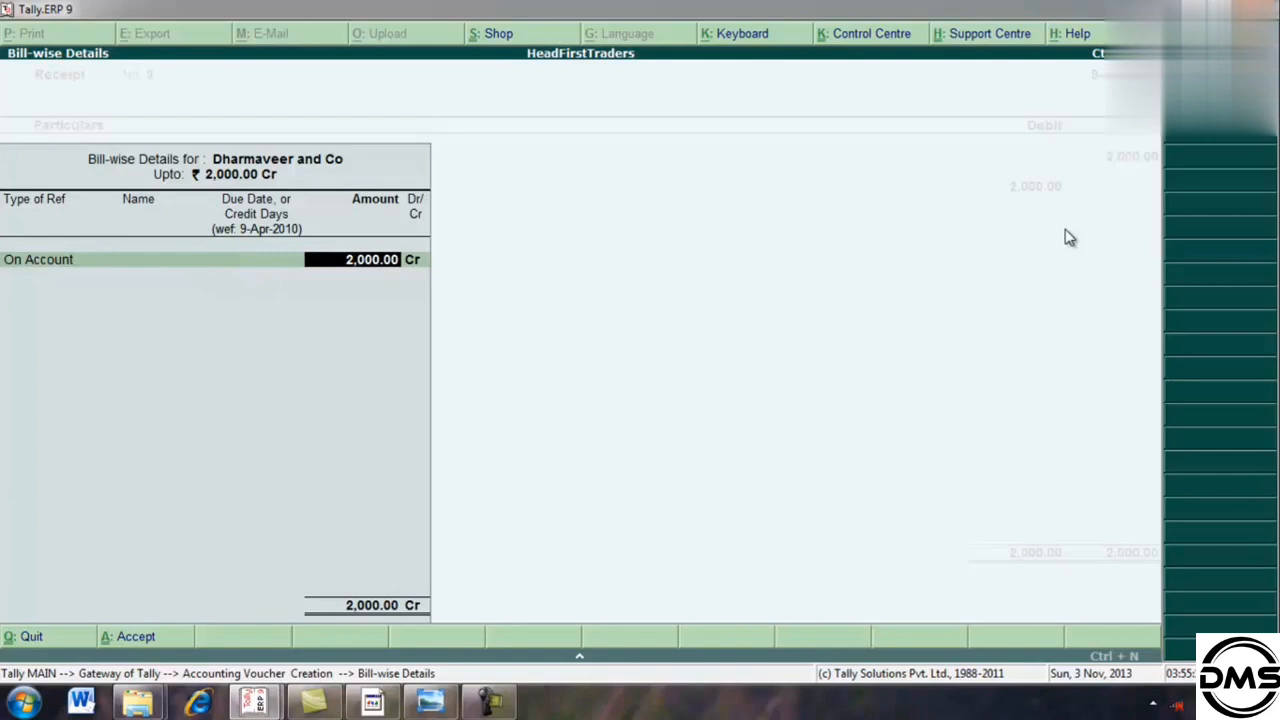
key(Return)
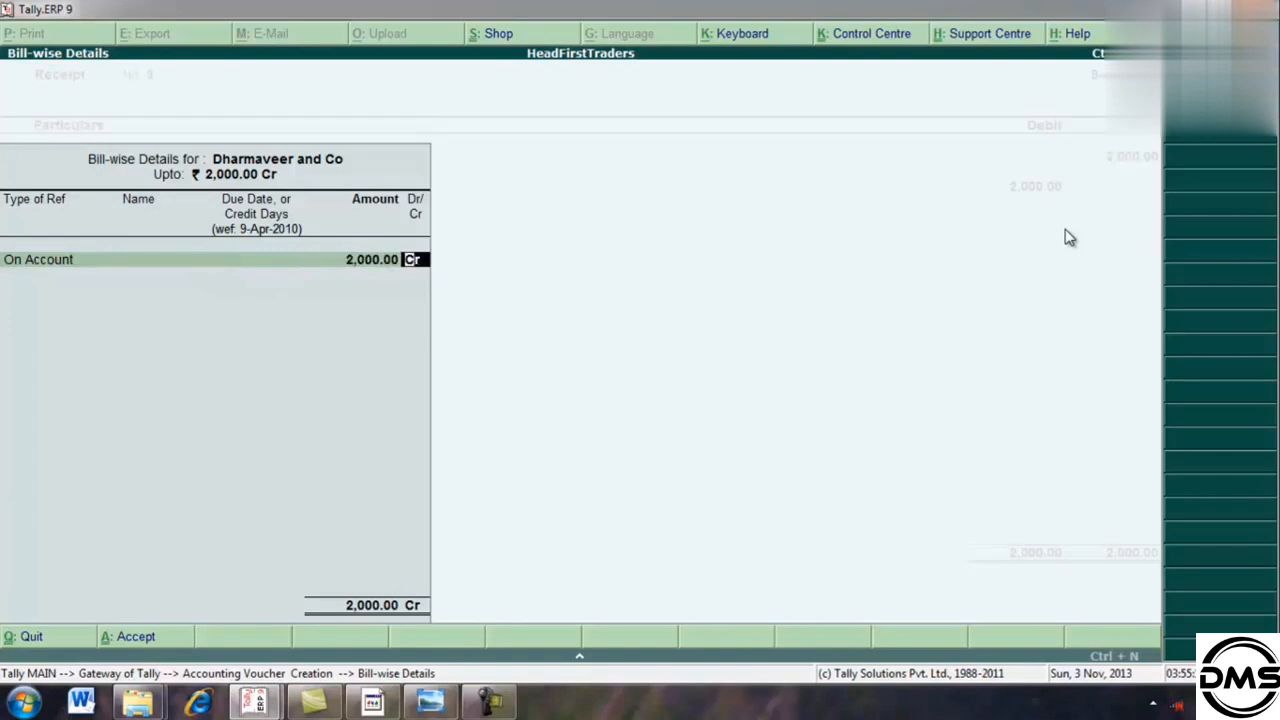
key(Return)
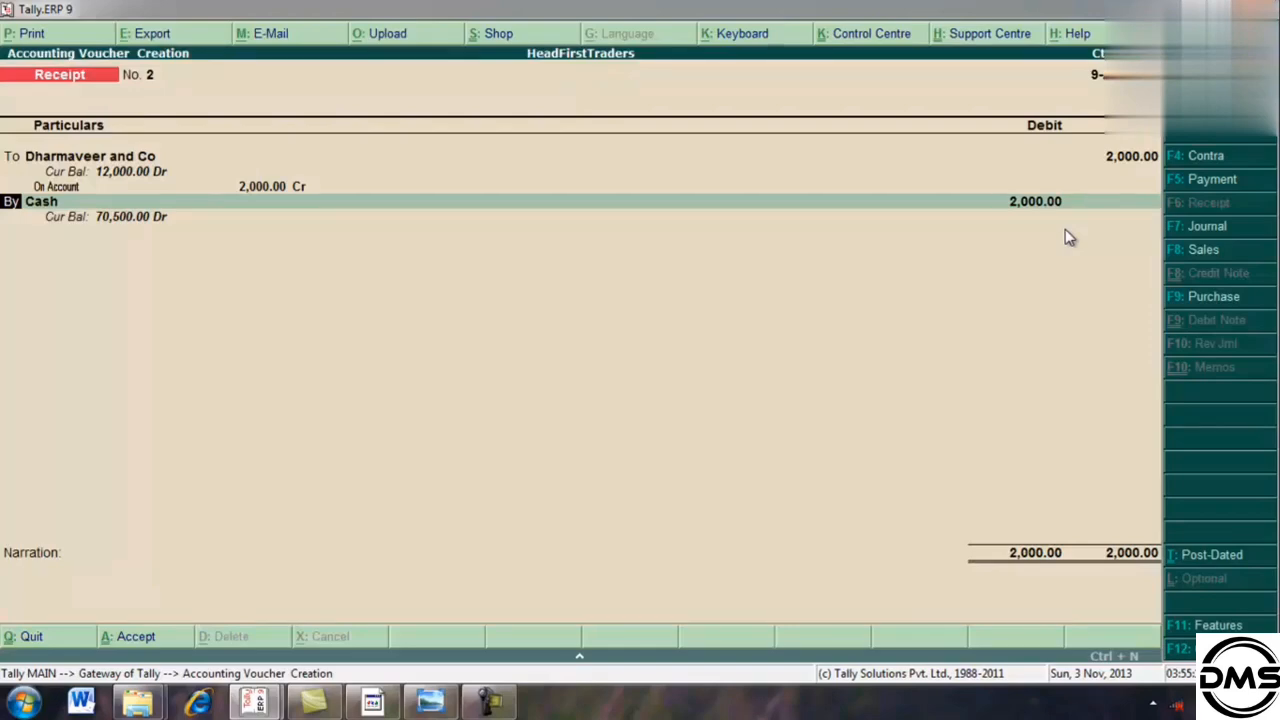
Step: Change the debit ledger of the receipt from Cash to Idbi Bank, keeping the amount of 2,000.00
key(Return)
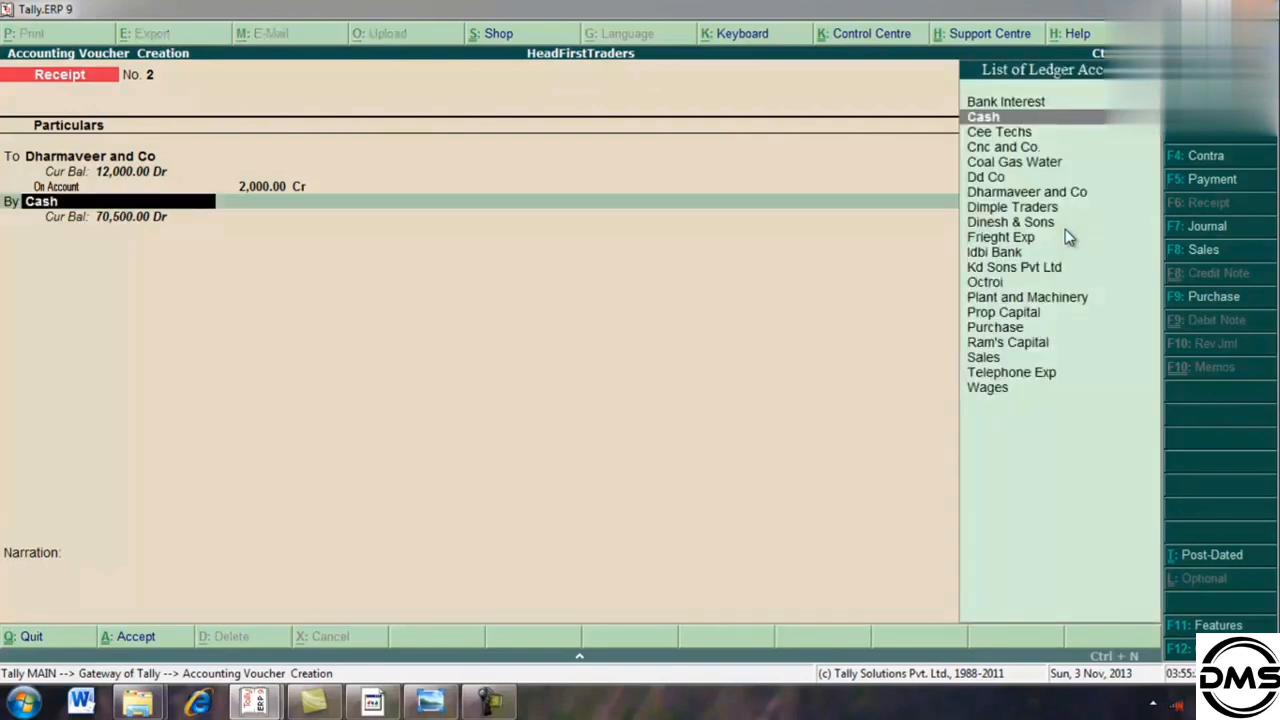
key(Down)
key(Down)
key(Down)
key(Down)
key(Down)
key(Down)
key(Down)
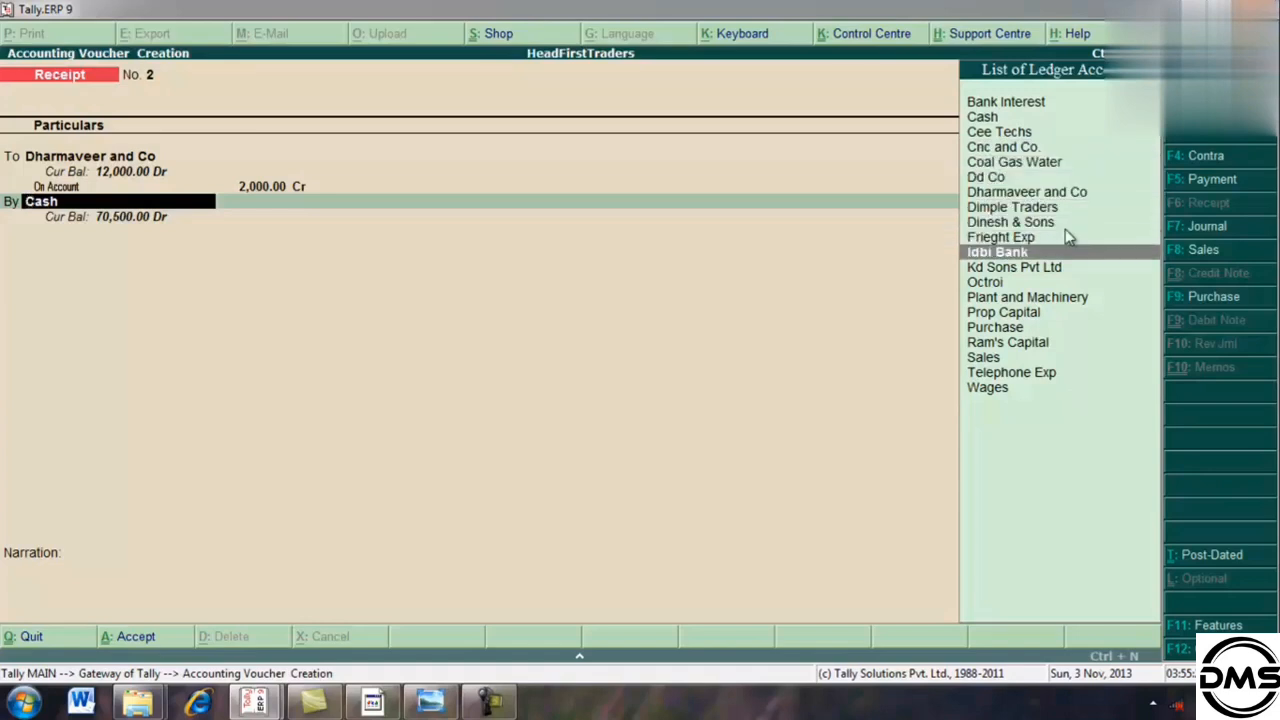
key(Return)
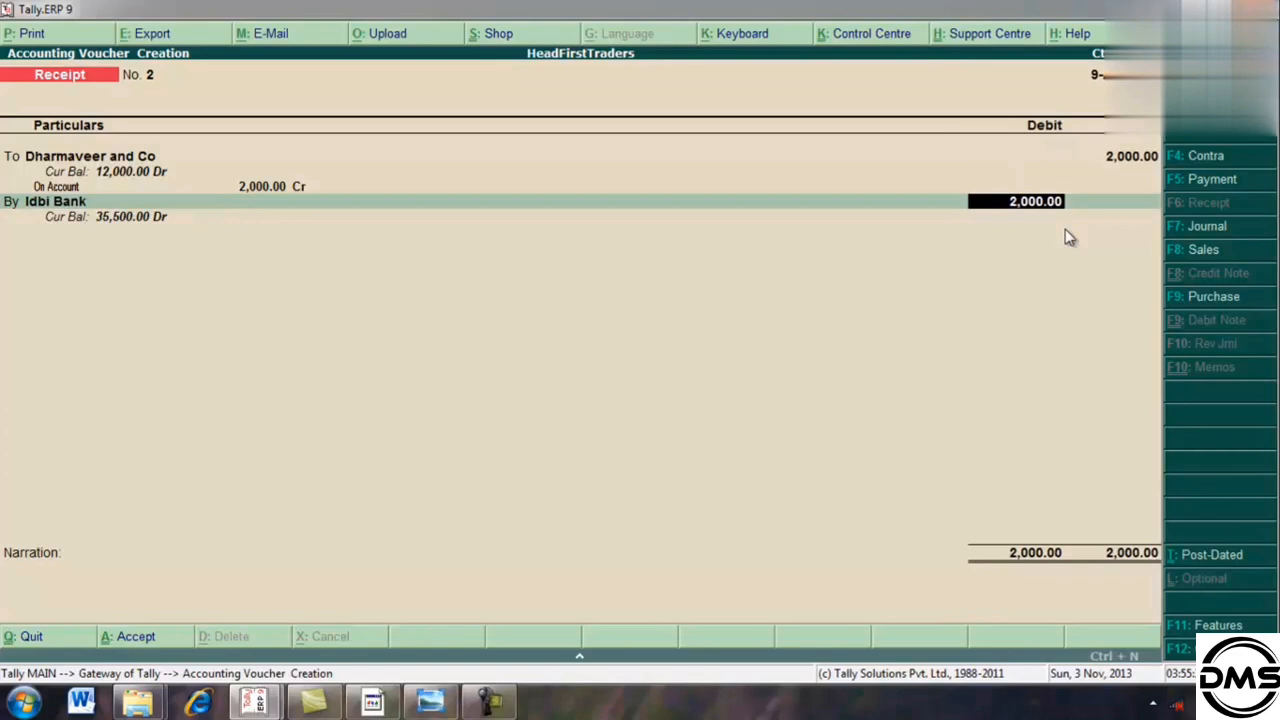
key(Return)
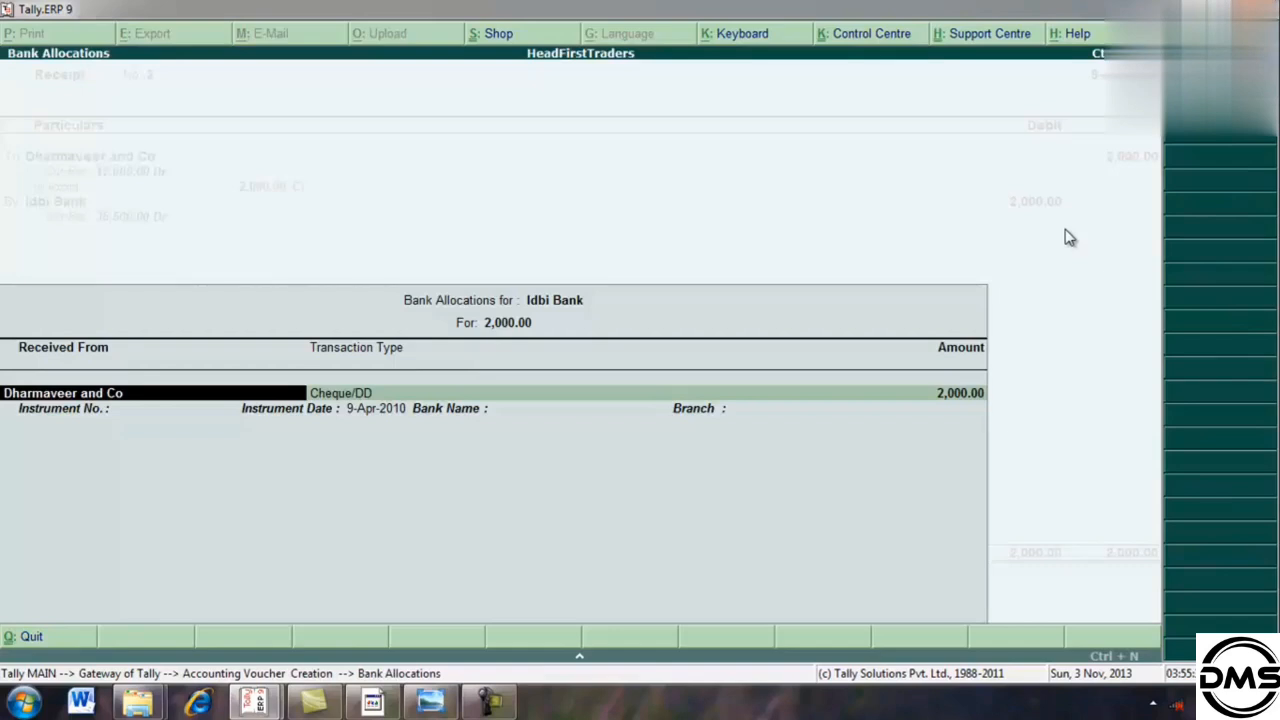
Step: Allocate the Idbi Bank receipt as Cheque/DD with instrument number 4444 dated 9-Apr-2010, leaving bank name, branch and narration blank
key(Return)
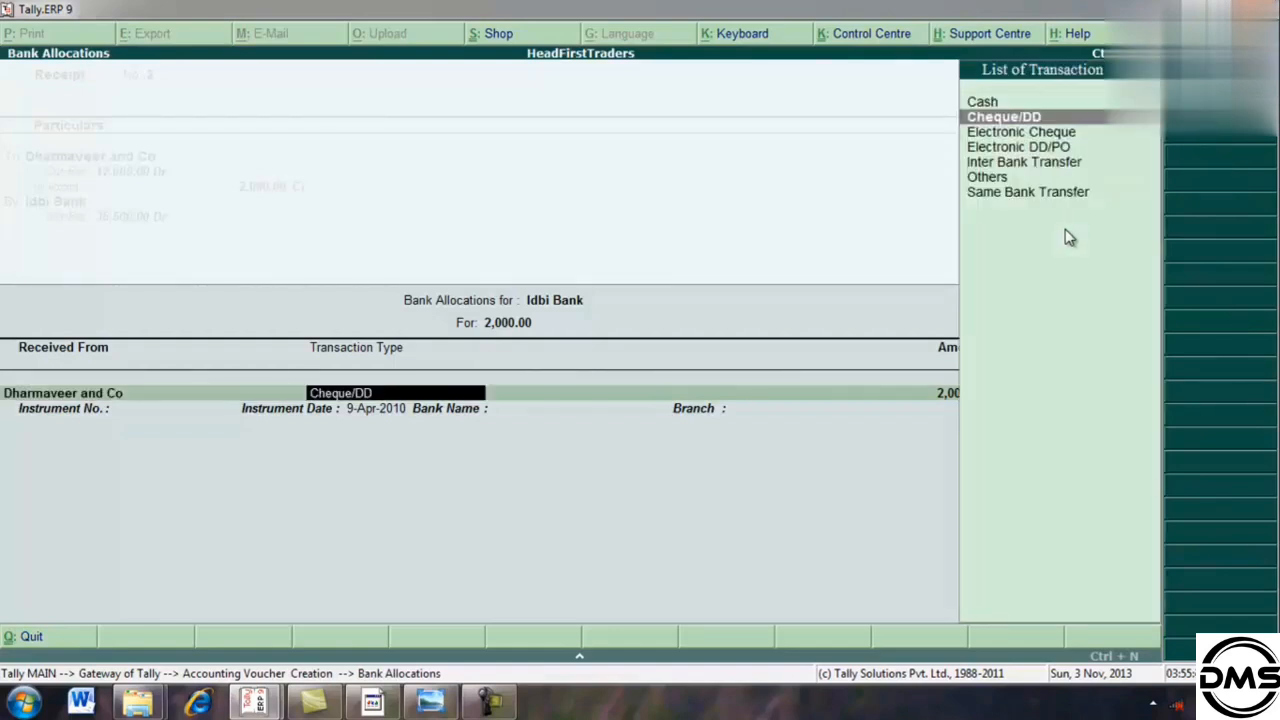
key(Return)
key(Return)
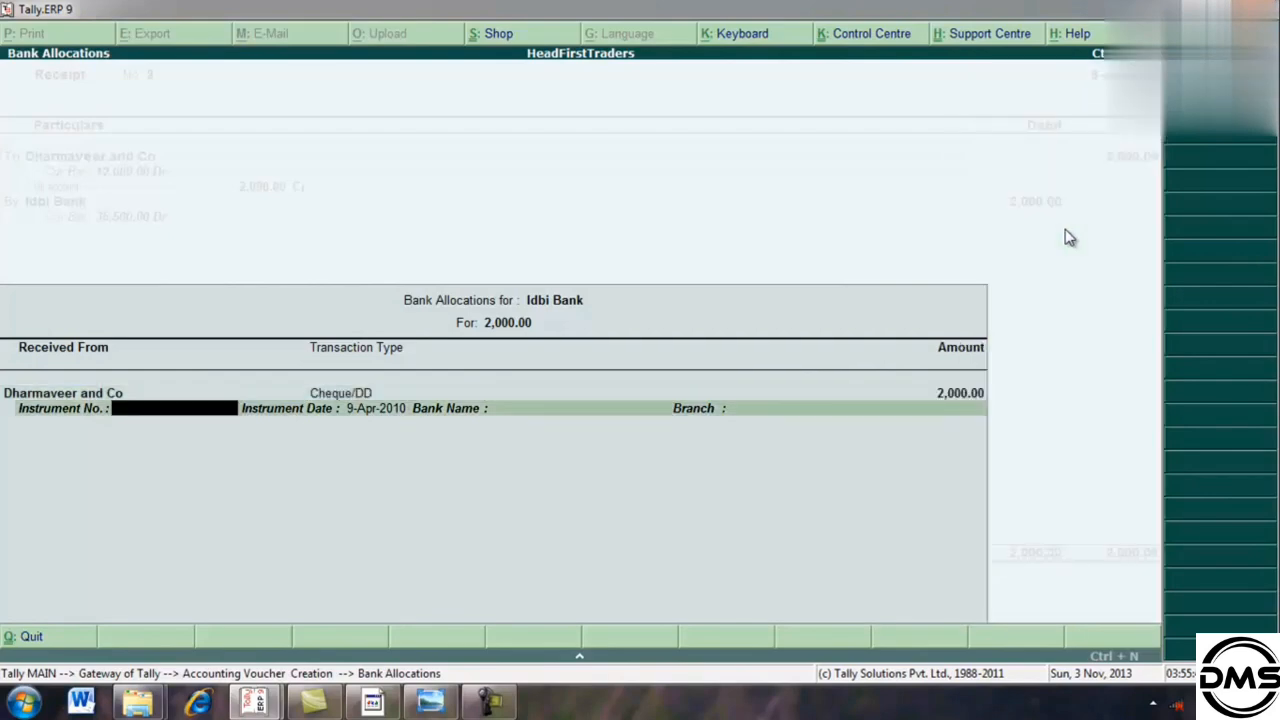
text(4444)
key(Return)
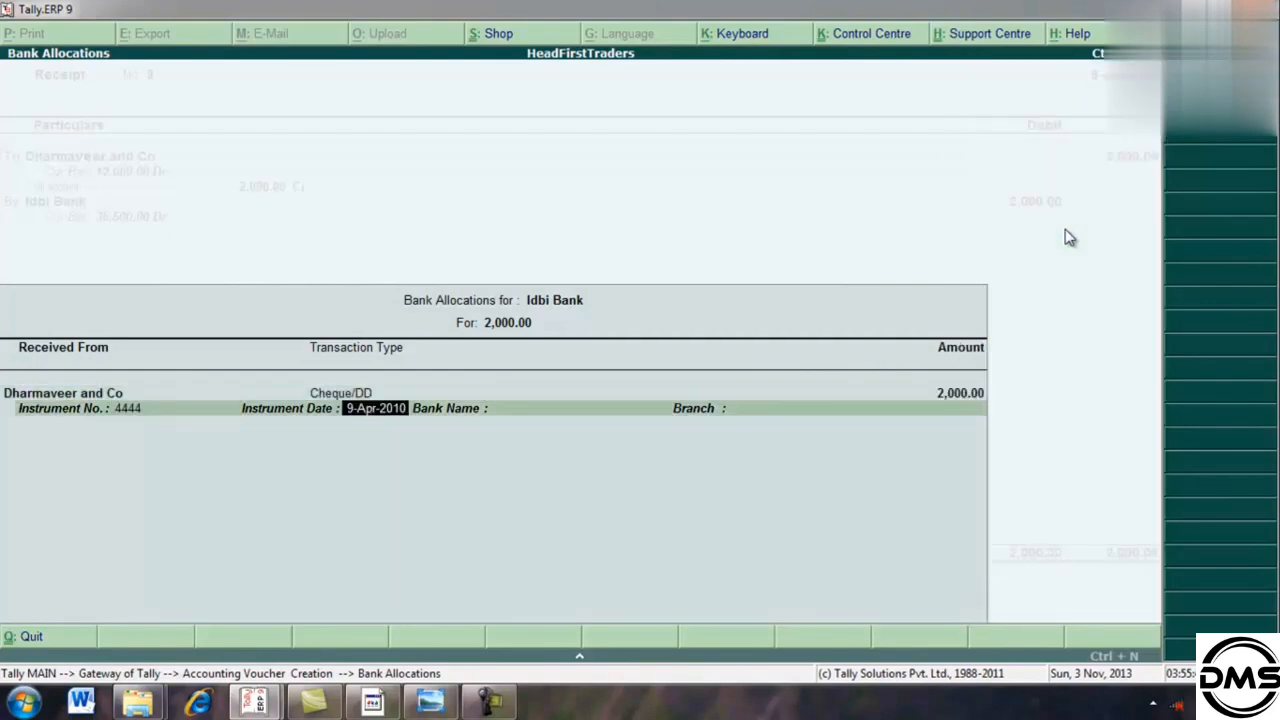
key(Return)
key(Return)
key(Return)
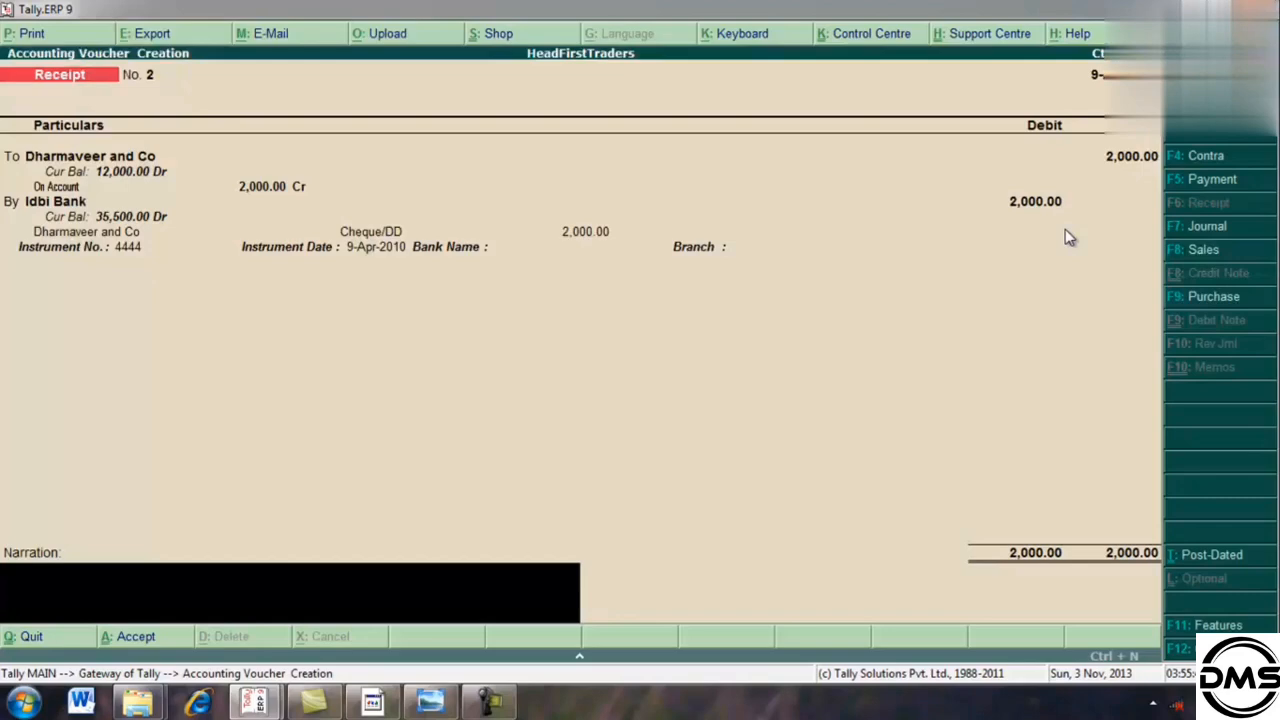
key(Return)
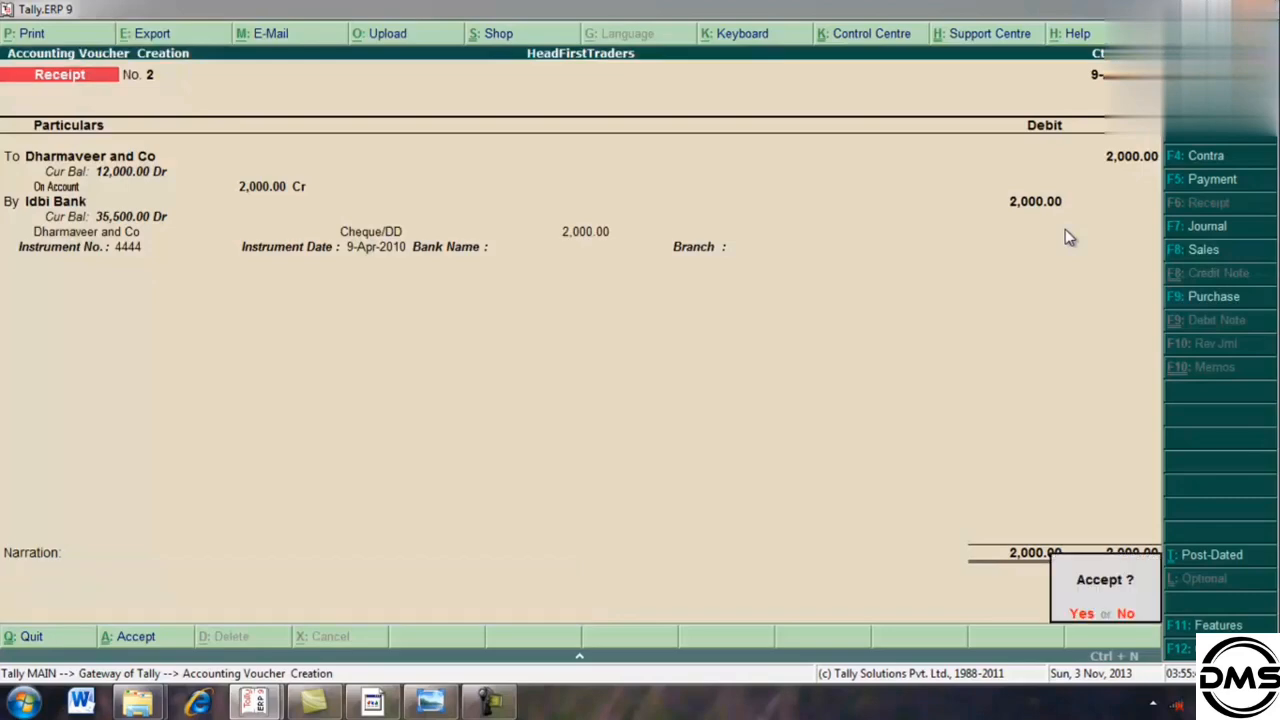